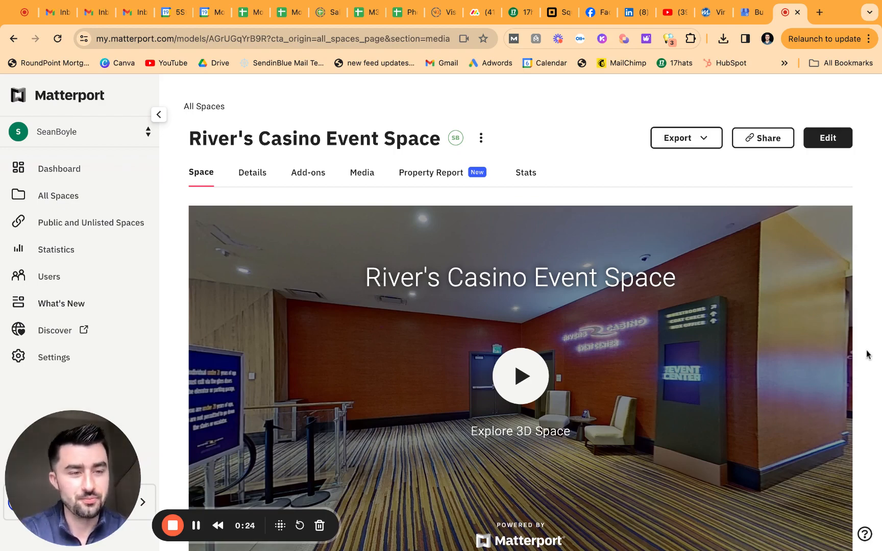
Step: Browse the River's Casino Event Space page, then open and dismiss its options menu
{"action": "scroll", "coordinate": [863, 357], "scroll_direction": "down", "scroll_amount": 1}
{"action": "scroll", "coordinate": [862, 357], "scroll_direction": "down", "scroll_amount": 1}
{"action": "scroll", "coordinate": [862, 356], "scroll_direction": "up", "scroll_amount": 2}
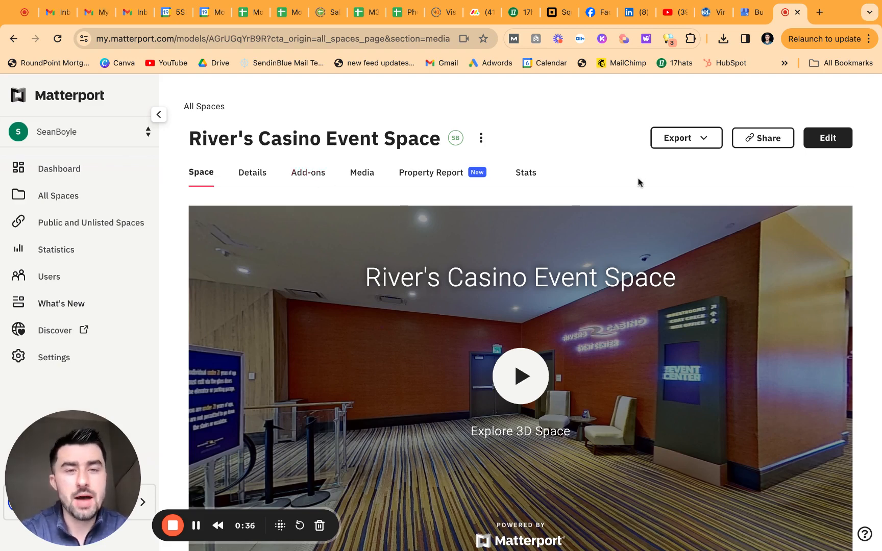
{"action": "scroll", "coordinate": [633, 180], "scroll_direction": "down", "scroll_amount": 1}
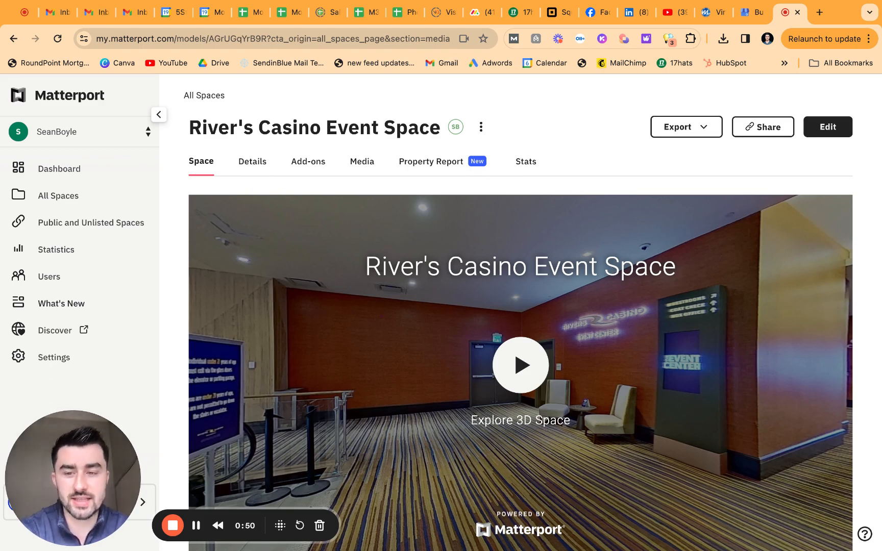
{"action": "scroll", "coordinate": [520, 357], "scroll_direction": "down", "scroll_amount": 1}
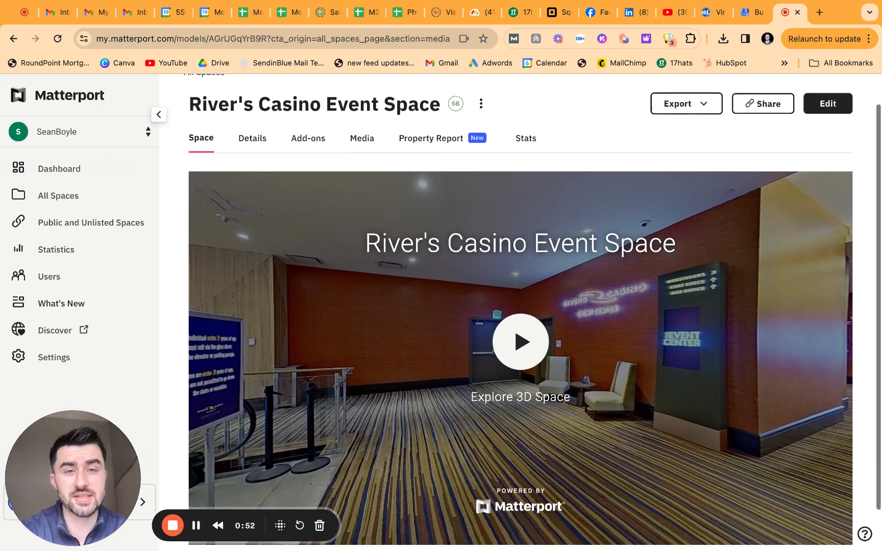
{"action": "scroll", "coordinate": [520, 357], "scroll_direction": "up", "scroll_amount": 2}
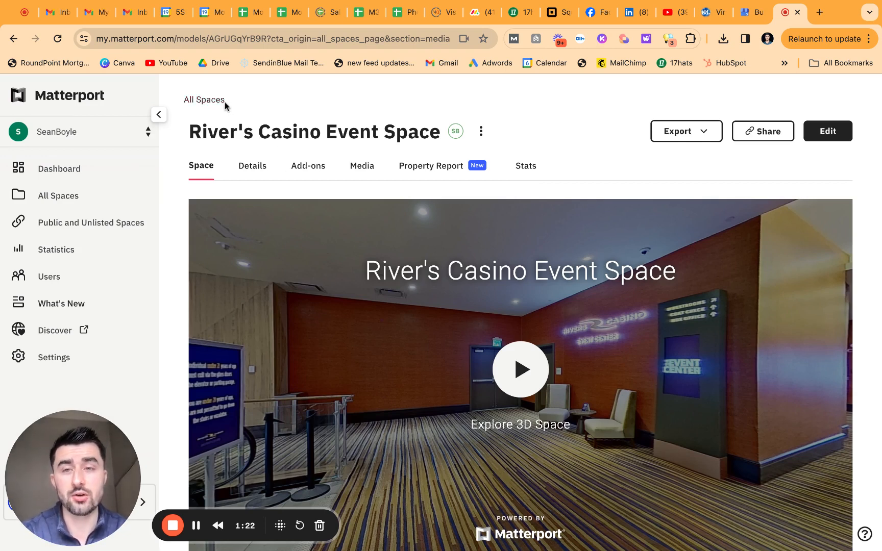
{"action": "left_click", "coordinate": [481, 131]}
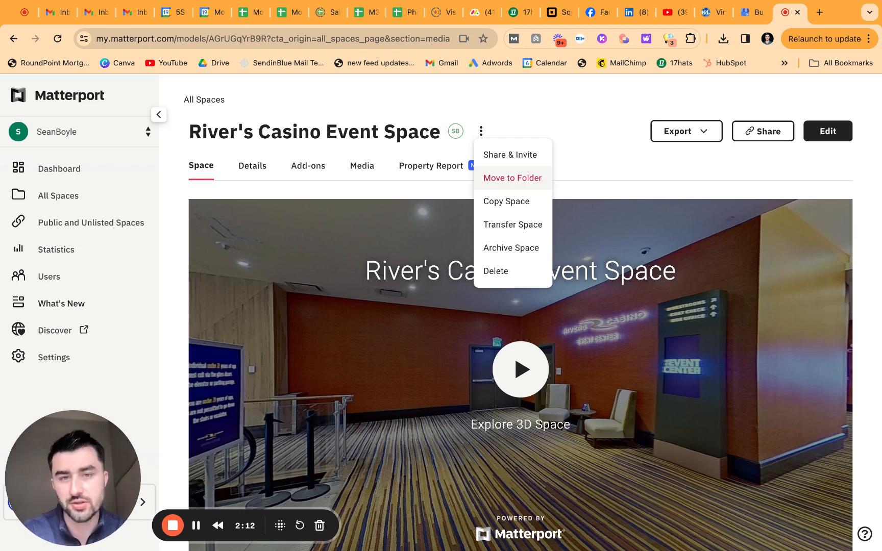
{"action": "left_click", "coordinate": [628, 166]}
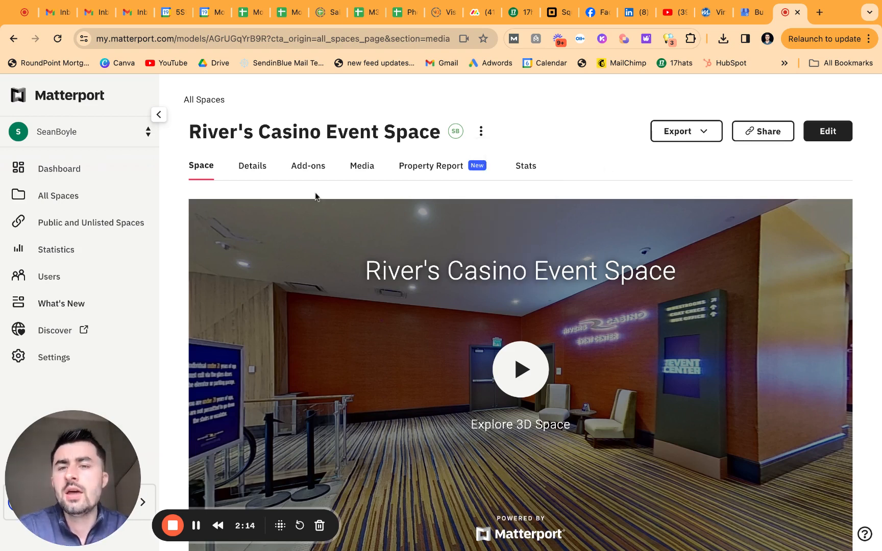
Step: Play the 3D tour preview, then bring up the Space Details form
{"action": "scroll", "coordinate": [296, 182], "scroll_direction": "down", "scroll_amount": 1}
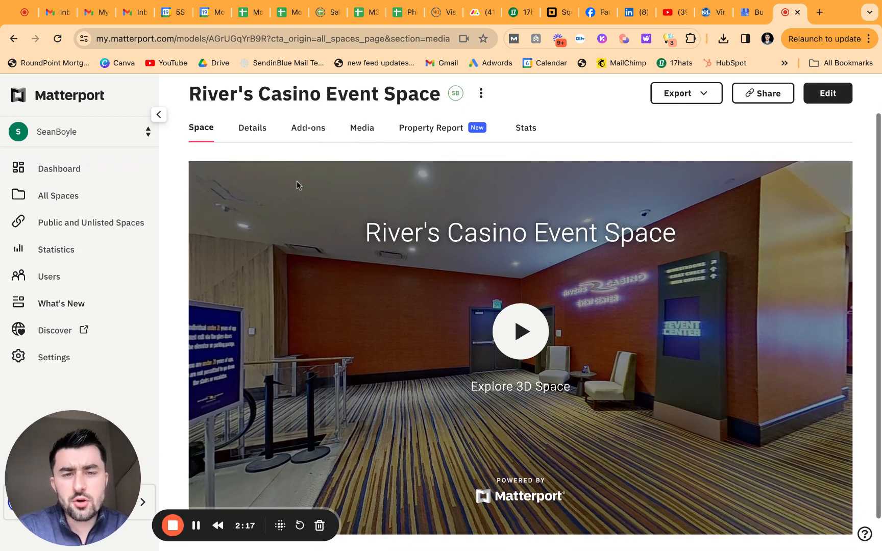
{"action": "left_click", "coordinate": [521, 340]}
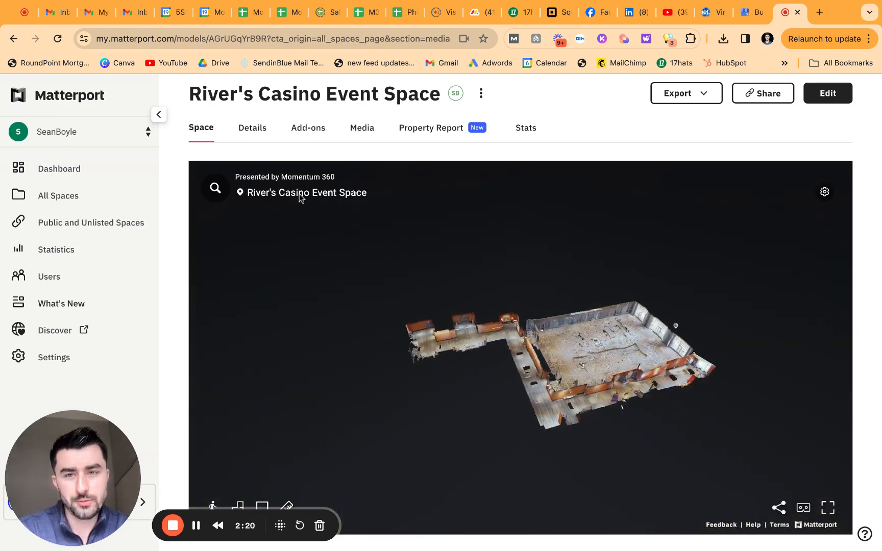
{"action": "left_click", "coordinate": [258, 137]}
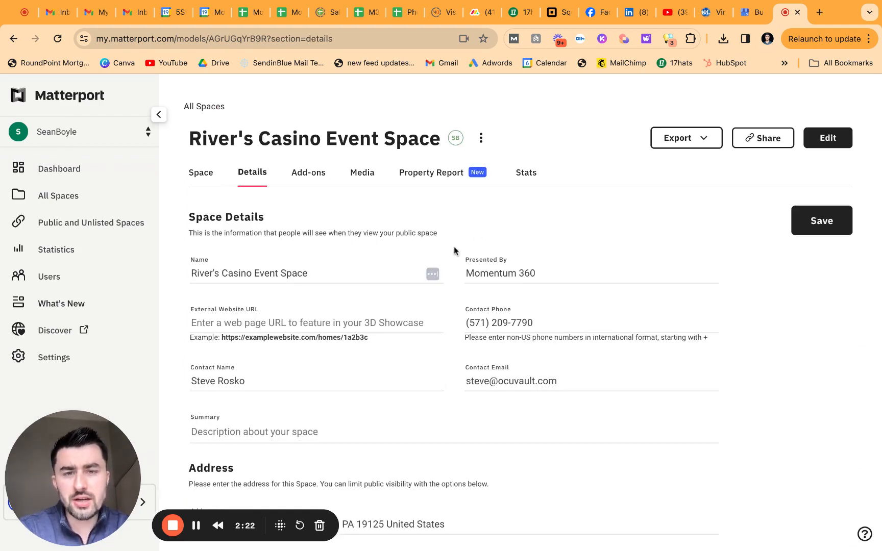
{"action": "scroll", "coordinate": [450, 274], "scroll_direction": "down", "scroll_amount": 2}
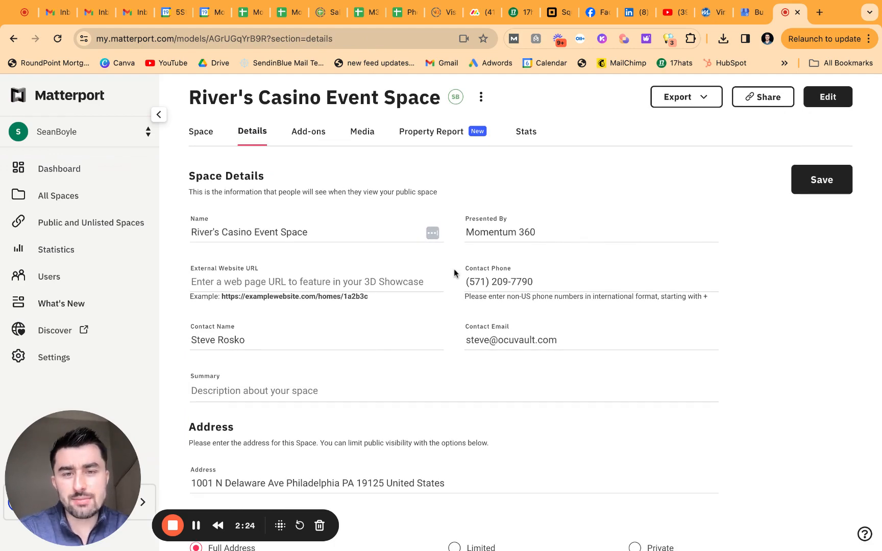
{"action": "scroll", "coordinate": [454, 271], "scroll_direction": "down", "scroll_amount": 2}
{"action": "scroll", "coordinate": [454, 269], "scroll_direction": "down", "scroll_amount": 2}
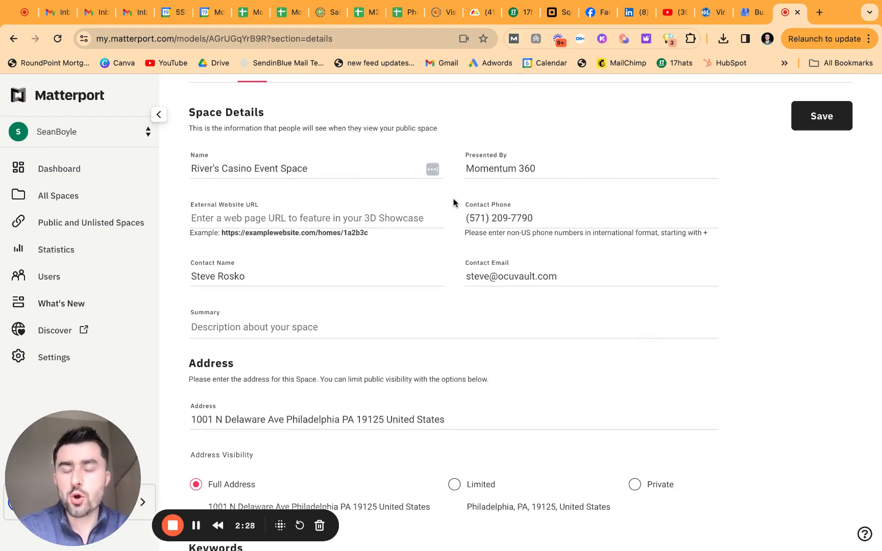
{"action": "scroll", "coordinate": [454, 201], "scroll_direction": "down", "scroll_amount": 1}
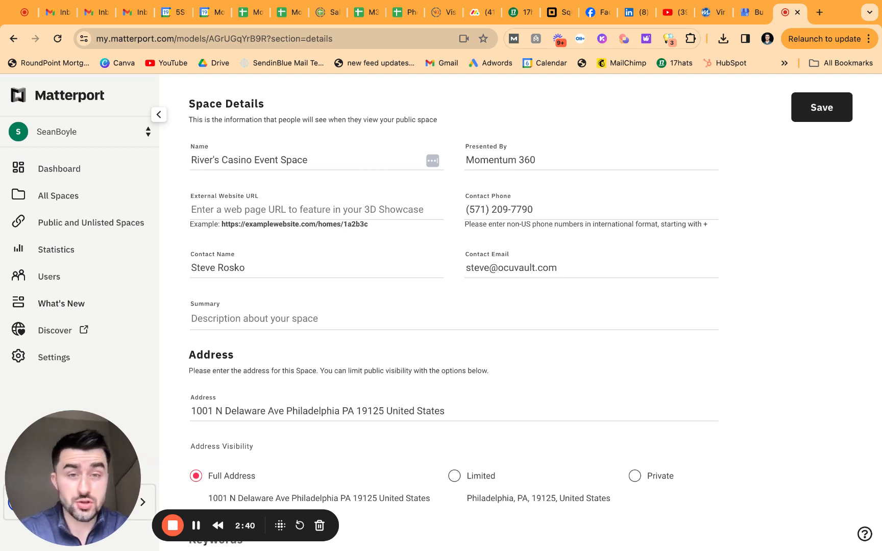
Step: Replace the contact phone, contact name and contact email with the new contact's details
{"action": "triple_click", "coordinate": [540, 212]}
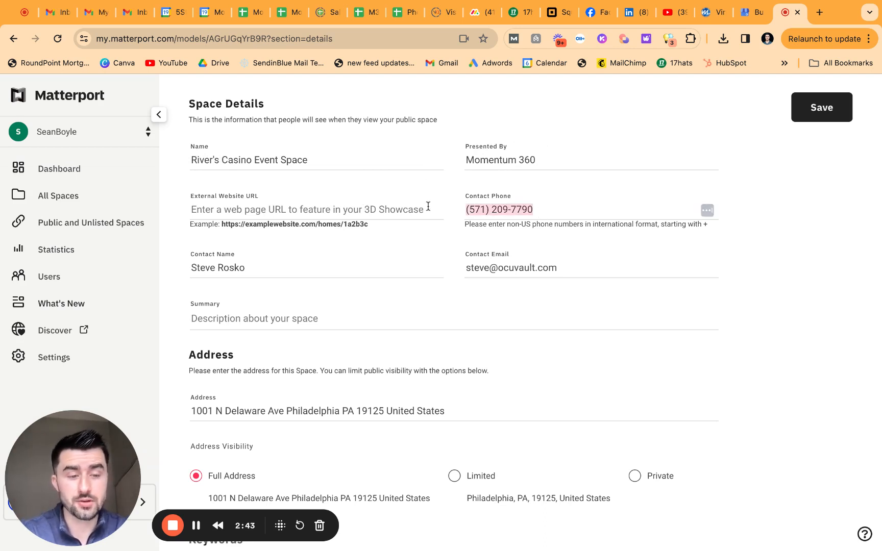
{"action": "key", "text": "BackSpace"}
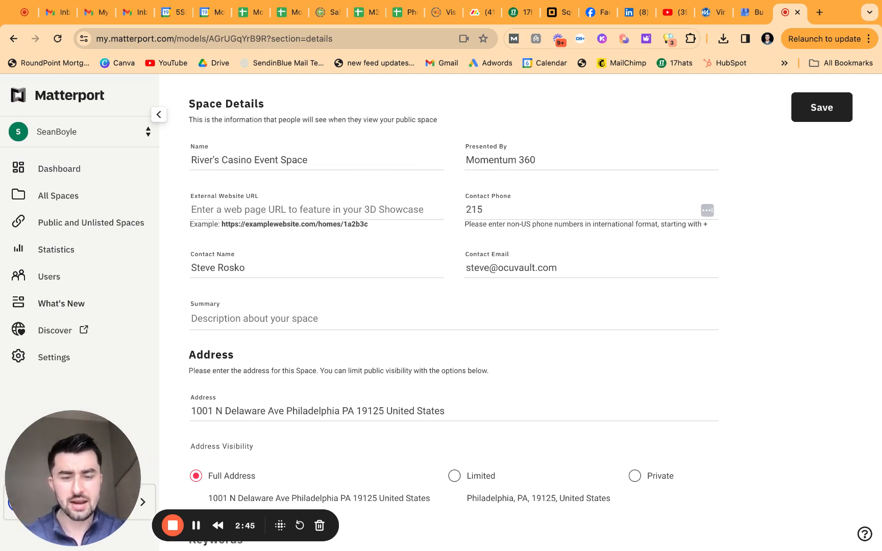
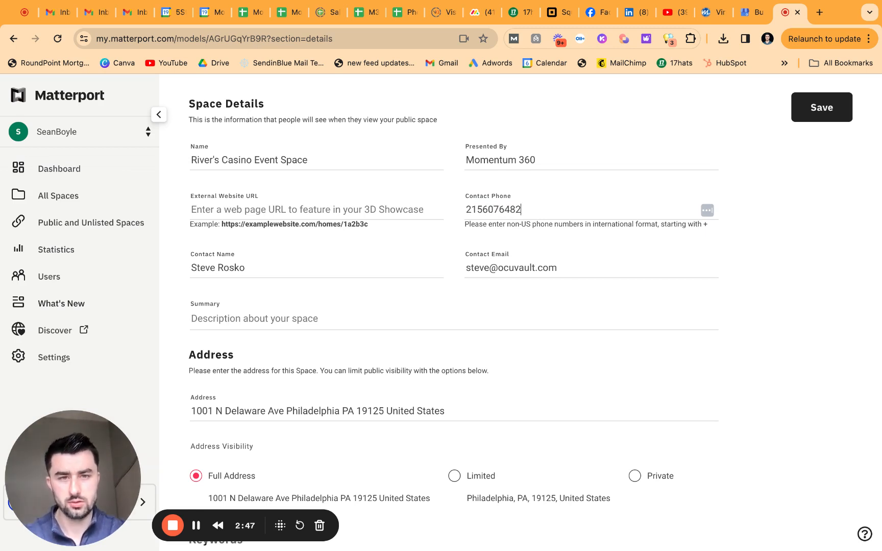
{"action": "triple_click", "coordinate": [232, 268]}
{"action": "key", "text": "BackSpace"}
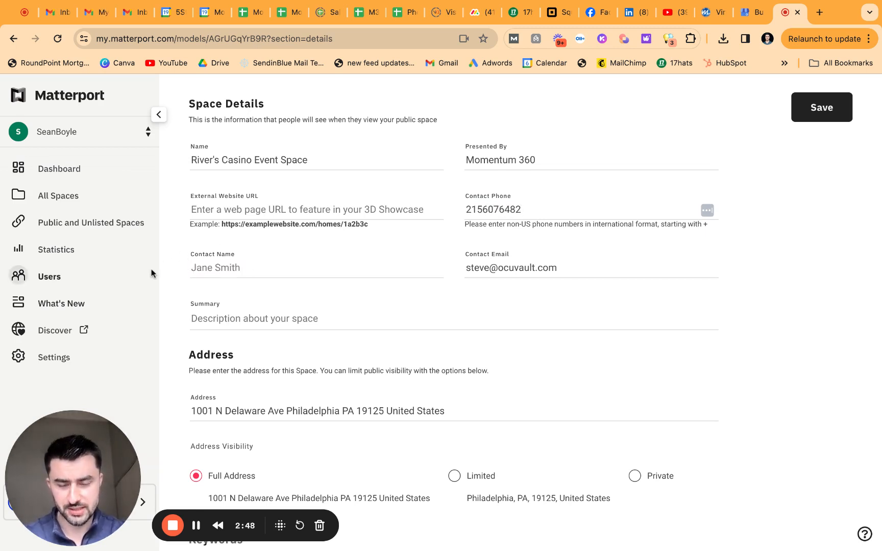
{"action": "left_click", "coordinate": [301, 318]}
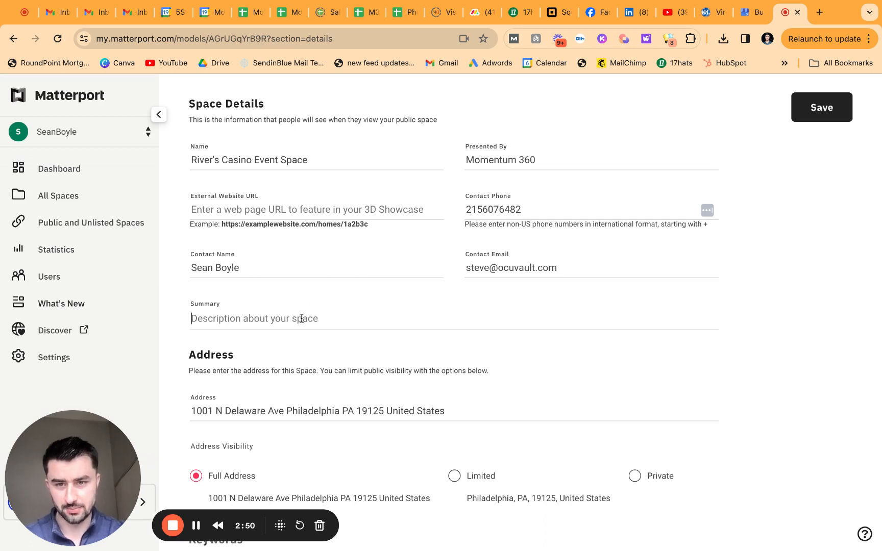
{"action": "triple_click", "coordinate": [577, 269]}
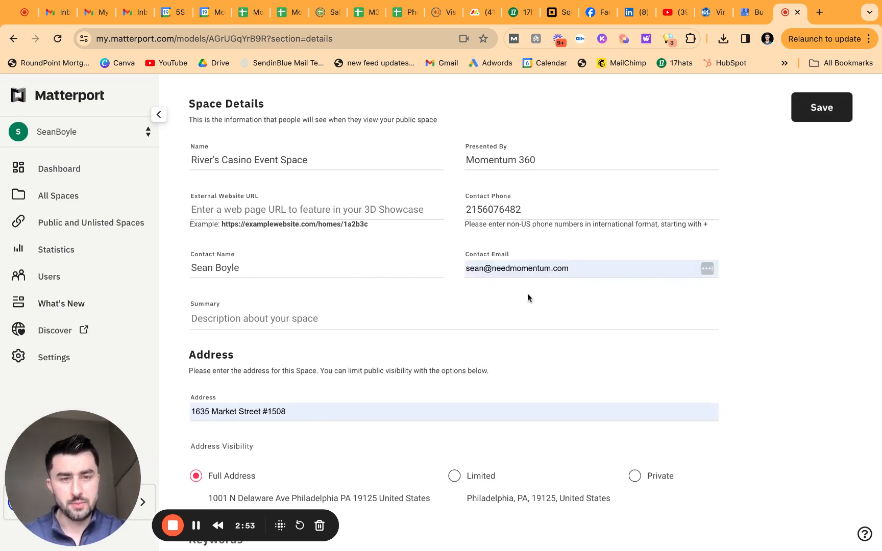
{"action": "left_click", "coordinate": [528, 293]}
Step: Delete the autofilled address text
{"action": "scroll", "coordinate": [402, 333], "scroll_direction": "down", "scroll_amount": 1}
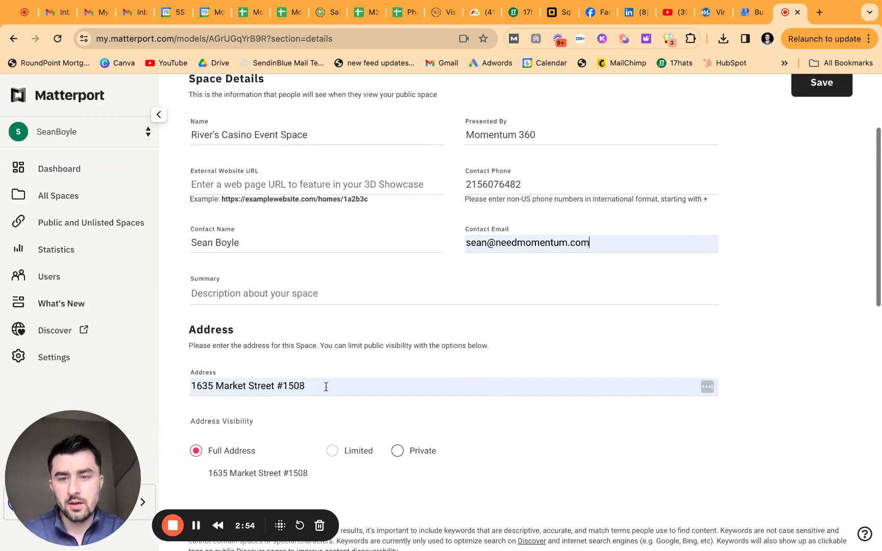
{"action": "left_click_drag", "start_coordinate": [326, 387], "coordinate": [169, 383]}
{"action": "key", "text": "BackSpace"}
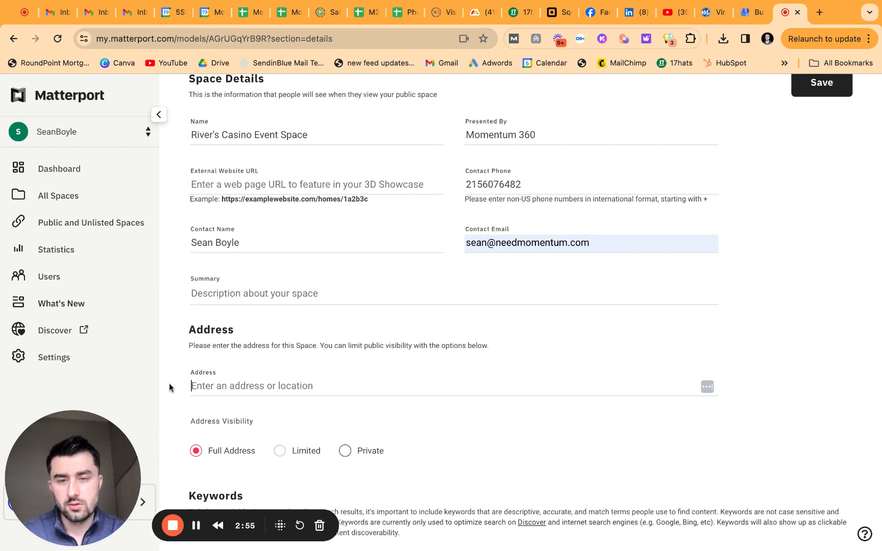
Step: Set the summary to 'World class event space for networking, exhibits, and more!'
{"action": "left_click", "coordinate": [243, 292]}
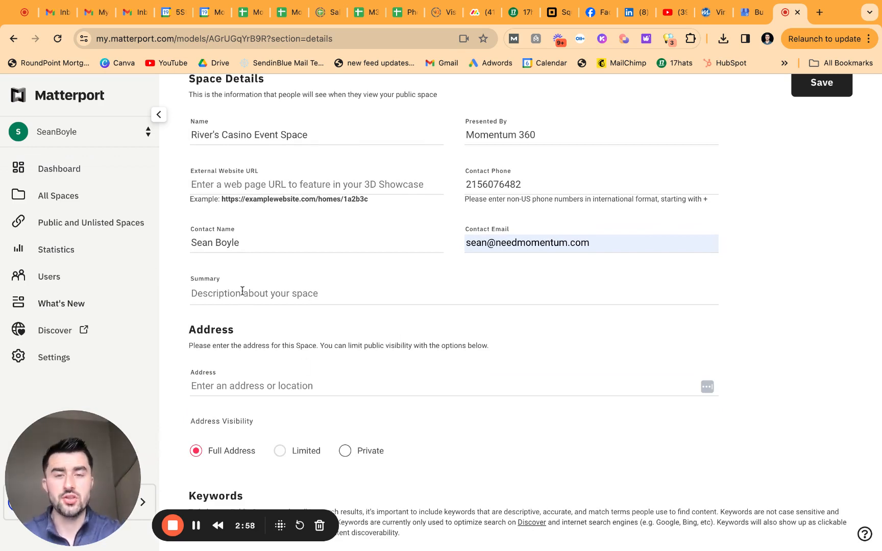
{"action": "type", "text": "Word o"}
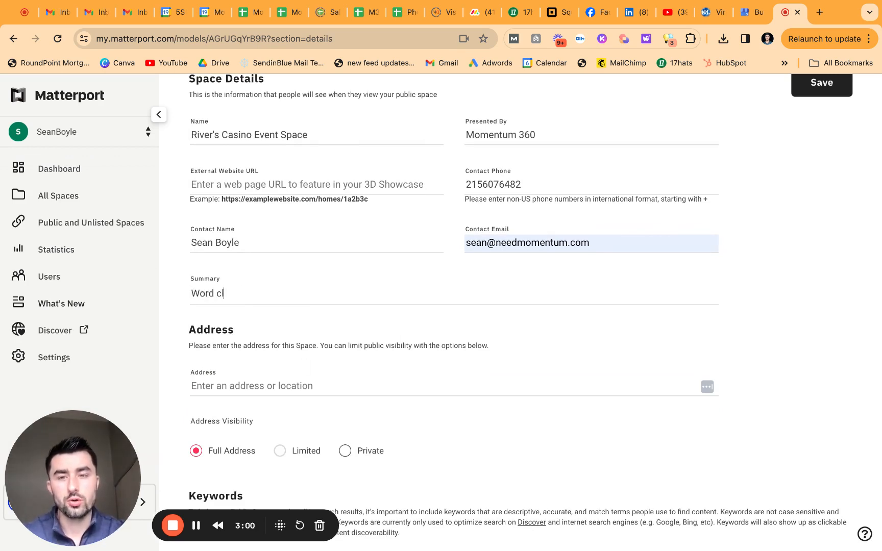
{"action": "key", "text": "BackSpace"}
{"action": "key", "text": "BackSpace"}
{"action": "key", "text": "BackSpace"}
{"action": "type", "text": "ld calss"}
{"action": "key", "text": "BackSpace"}
{"action": "key", "text": "BackSpace"}
{"action": "key", "text": "BackSpace"}
{"action": "key", "text": "BackSpace"}
{"action": "key", "text": "BackSpace"}
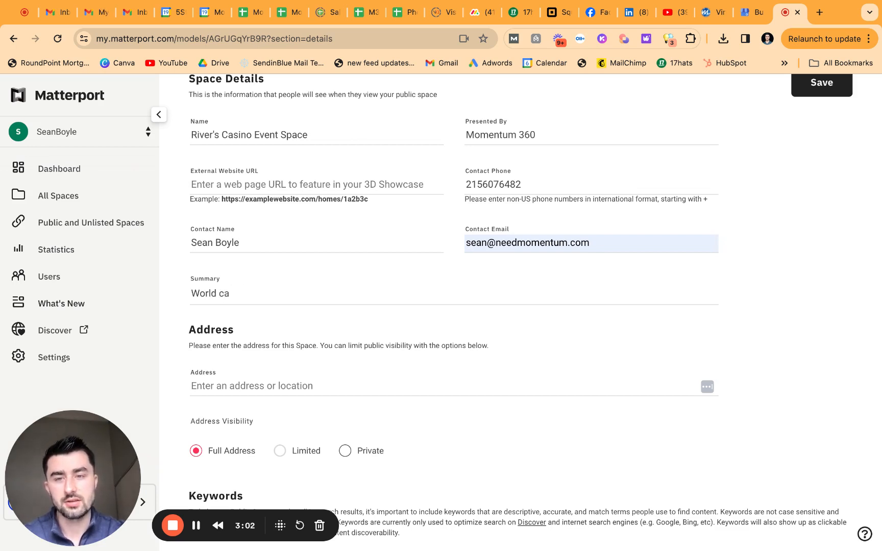
{"action": "type", "text": "lass event sapce f"}
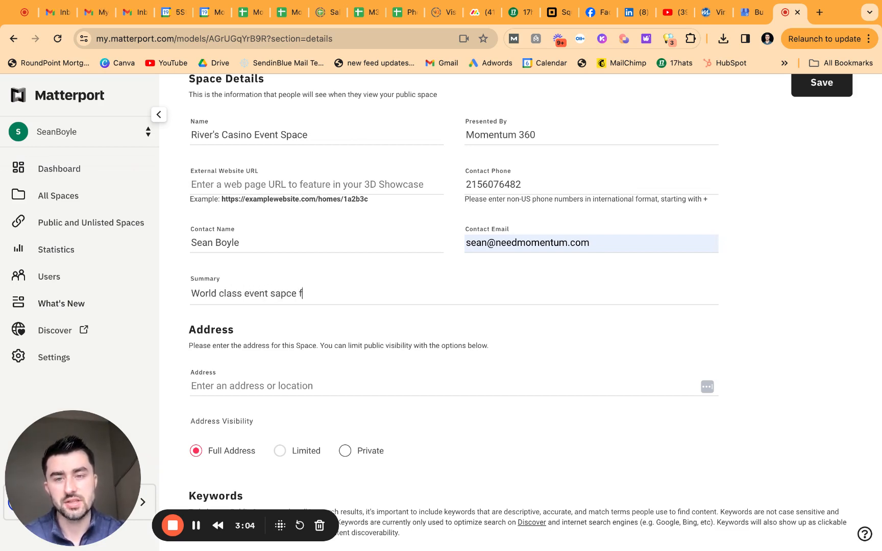
{"action": "key", "text": "BackSpace"}
{"action": "key", "text": "BackSpace"}
{"action": "key", "text": "BackSpace"}
{"action": "key", "text": "BackSpace"}
{"action": "key", "text": "BackSpace"}
{"action": "key", "text": "BackSpace"}
{"action": "type", "text": "pace for "}
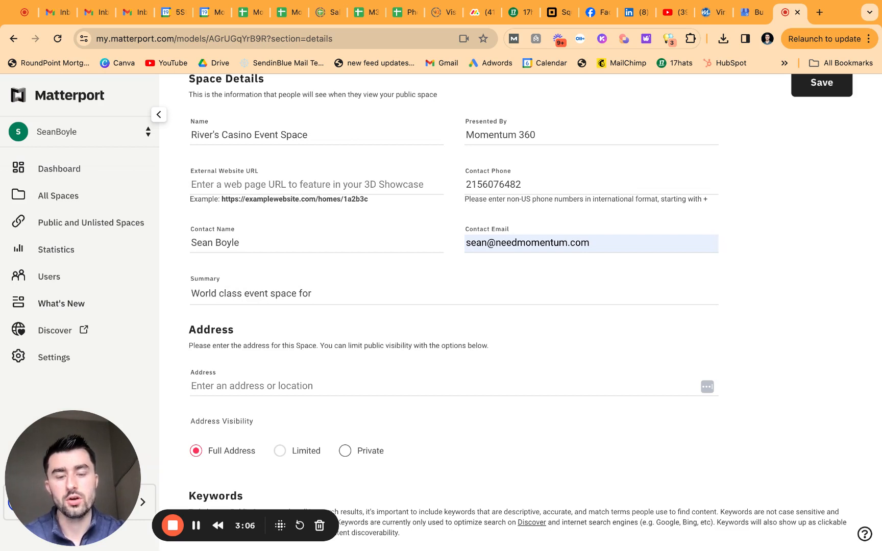
{"action": "type", "text": "ne"}
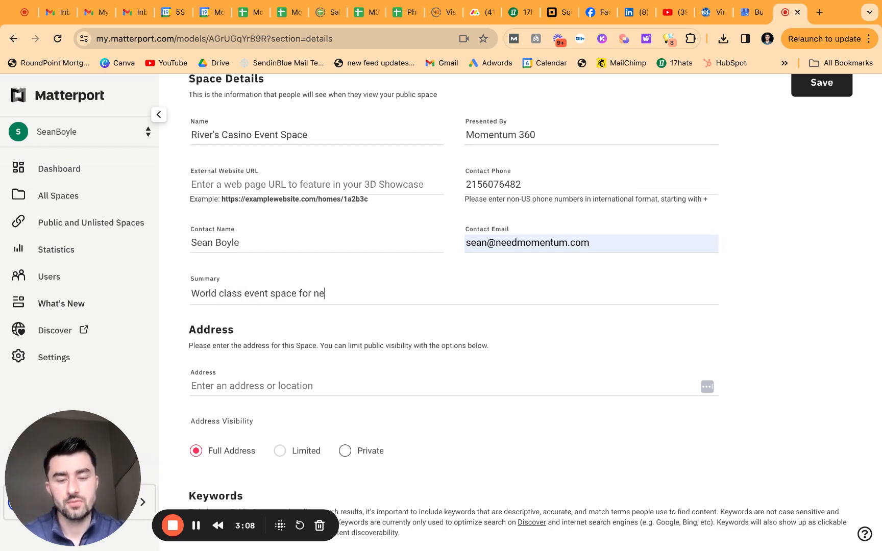
{"action": "type", "text": "tworking, exxhib"}
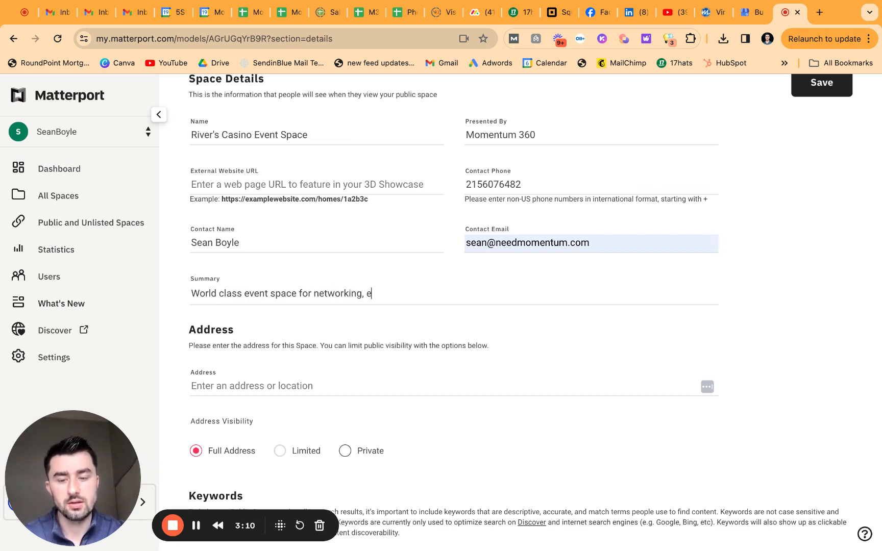
{"action": "key", "text": "BackSpace"}
{"action": "key", "text": "BackSpace"}
{"action": "key", "text": "BackSpace"}
{"action": "key", "text": "BackSpace"}
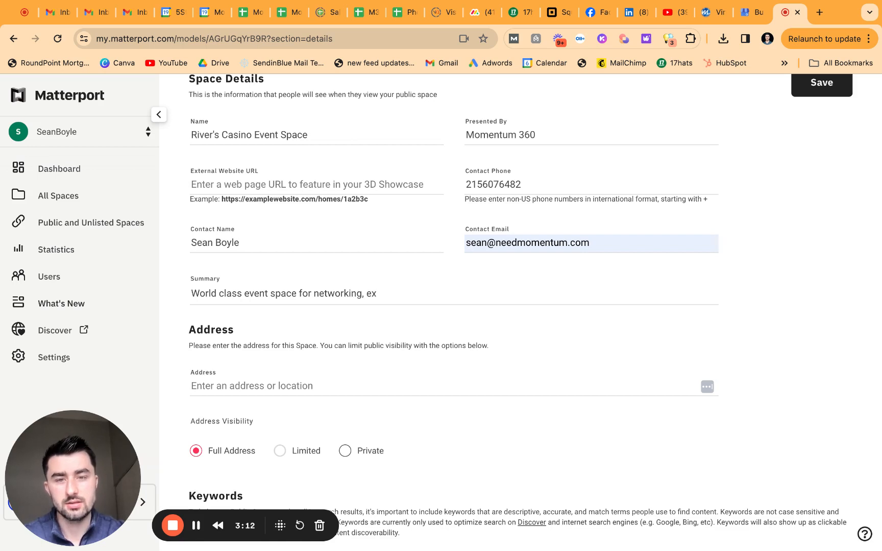
{"action": "type", "text": "hibits, etc"}
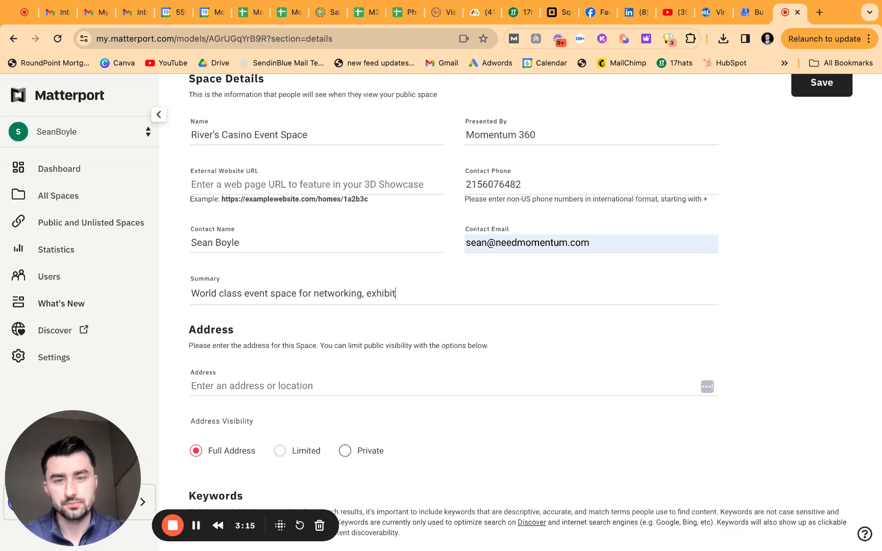
{"action": "key", "text": "BackSpace"}
{"action": "key", "text": "BackSpace"}
{"action": "key", "text": "BackSpace"}
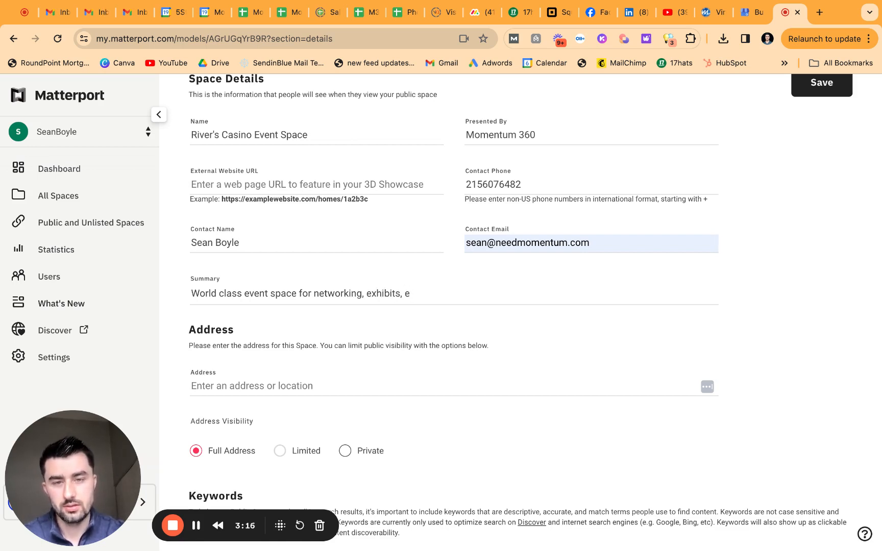
{"action": "type", "text": "and more!"}
{"action": "scroll", "coordinate": [308, 307], "scroll_direction": "down", "scroll_amount": 5}
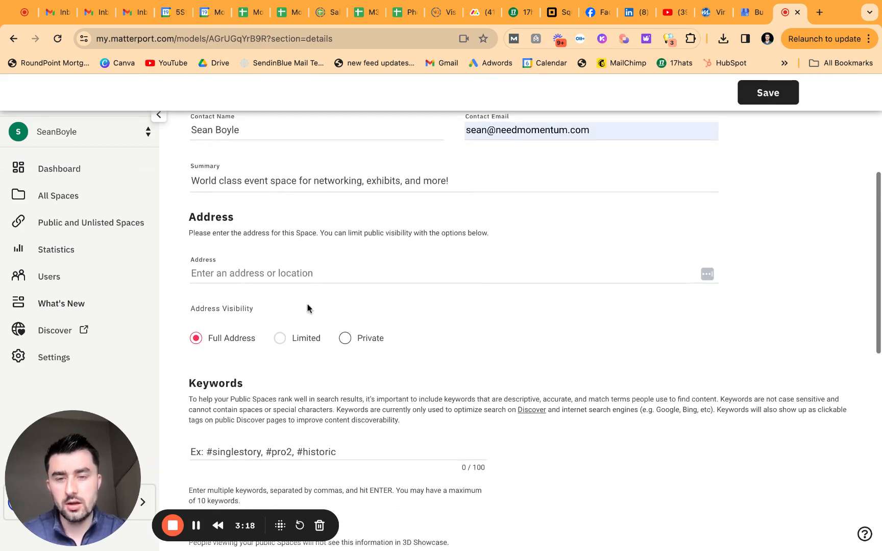
Step: Enter keywords #casino #eventspace #riverscasino #philadelphi, then delete the resulting merged tag
{"action": "left_click", "coordinate": [323, 335]}
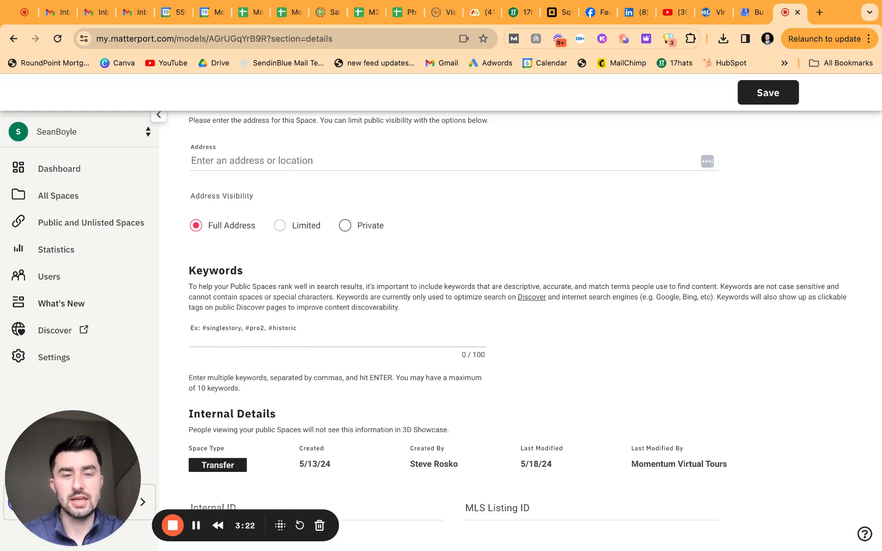
{"action": "scroll", "coordinate": [337, 326], "scroll_direction": "down", "scroll_amount": 1}
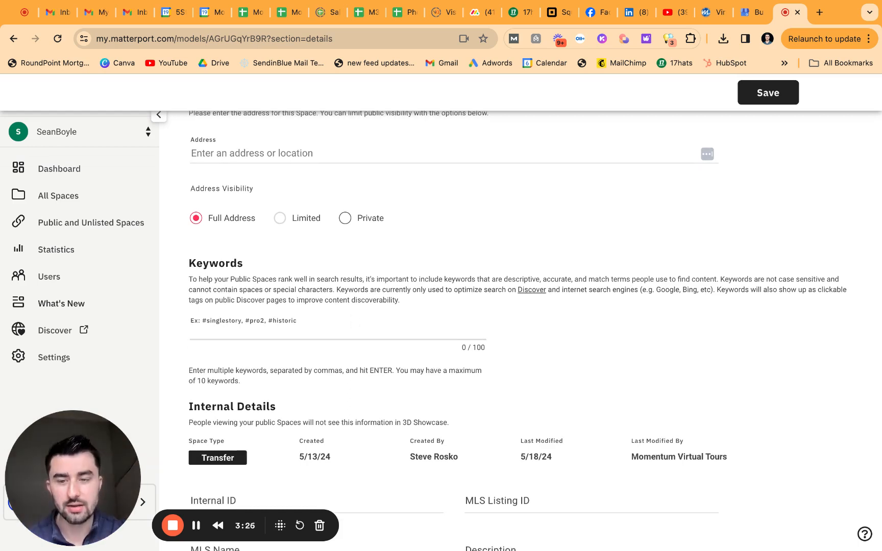
{"action": "double_click", "coordinate": [190, 263]}
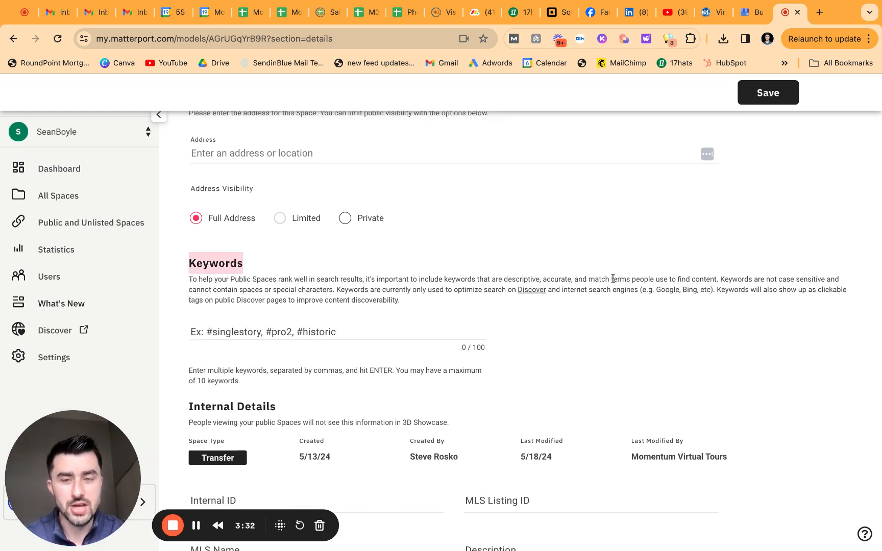
{"action": "left_click", "coordinate": [313, 329]}
{"action": "type", "text": "3c"}
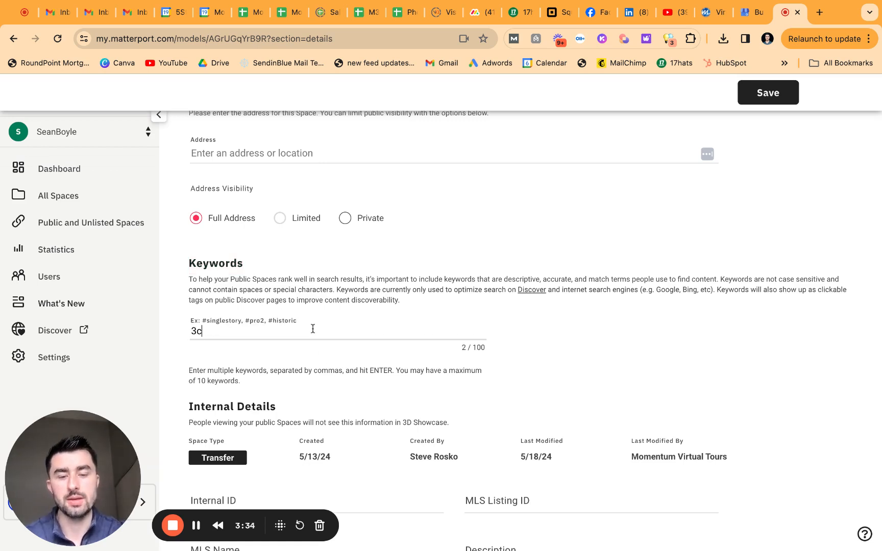
{"action": "type", "text": "as"}
{"action": "key", "text": "BackSpace"}
{"action": "key", "text": "BackSpace"}
{"action": "key", "text": "BackSpace"}
{"action": "type", "text": "casino"}
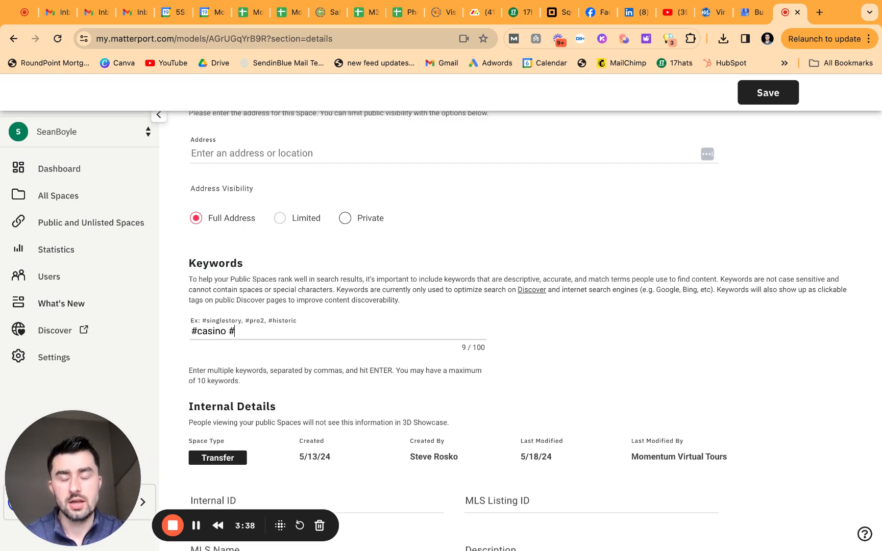
{"action": "type", "text": " #eventsapce"}
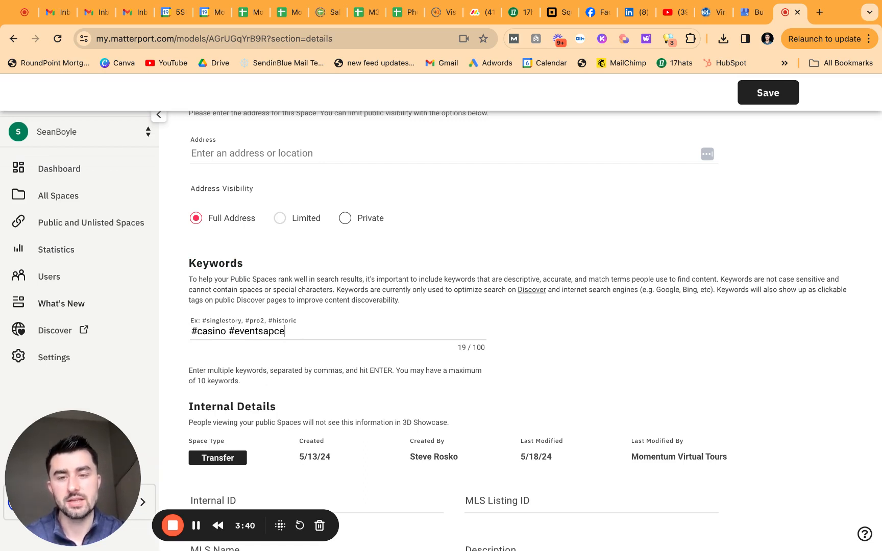
{"action": "key", "text": "BackSpace"}
{"action": "key", "text": "BackSpace"}
{"action": "key", "text": "BackSpace"}
{"action": "key", "text": "BackSpace"}
{"action": "type", "text": "pace #rive"}
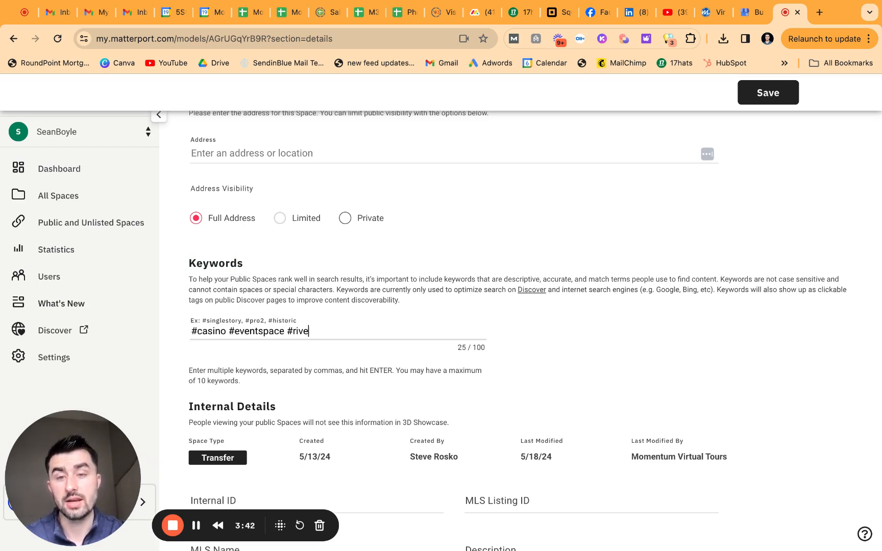
{"action": "type", "text": "rscasino #"}
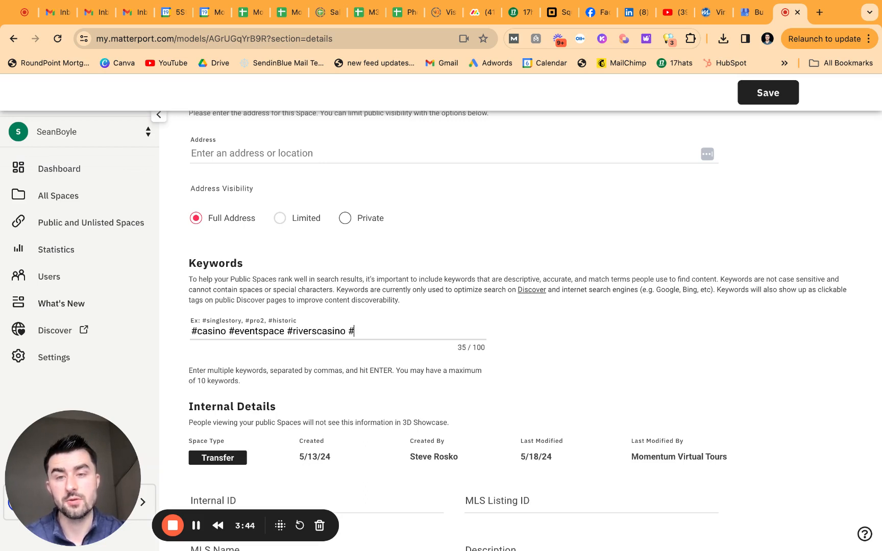
{"action": "type", "text": "philadelphia"}
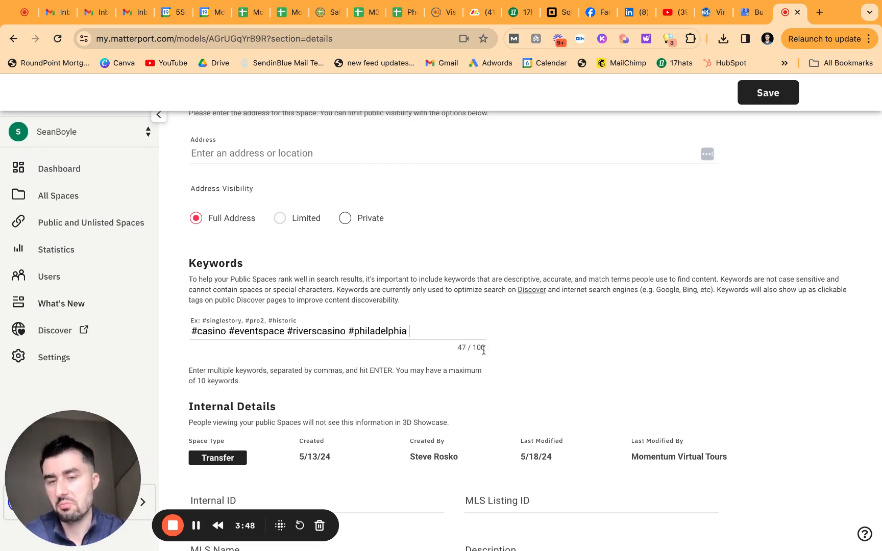
{"action": "key", "text": "Return"}
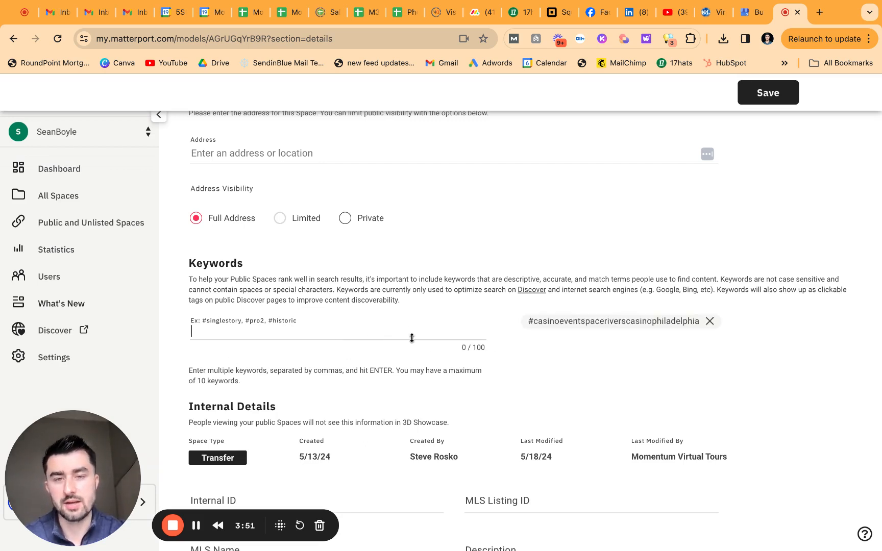
{"action": "left_click", "coordinate": [709, 320]}
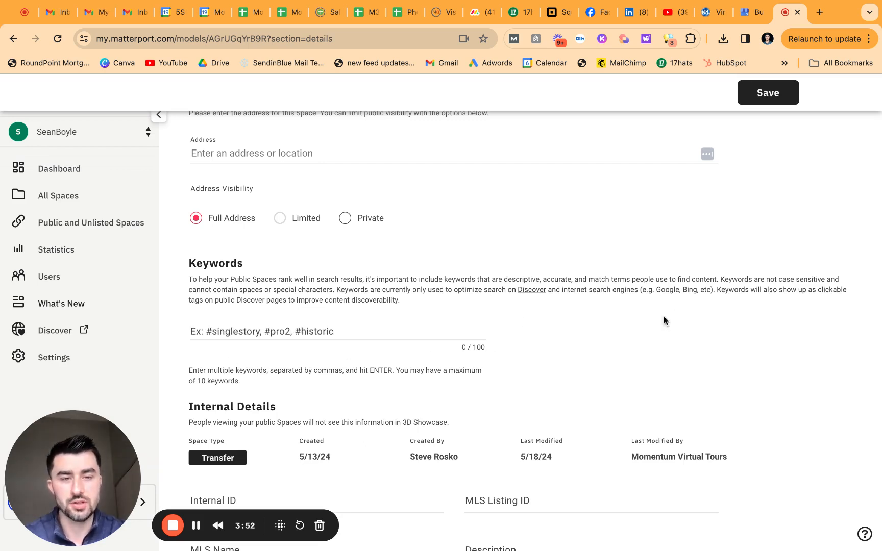
Step: Add casino as a single keyword tag
{"action": "left_click", "coordinate": [307, 332]}
{"action": "type", "text": "#"}
{"action": "key", "text": "BackSpace"}
{"action": "type", "text": "casino"}
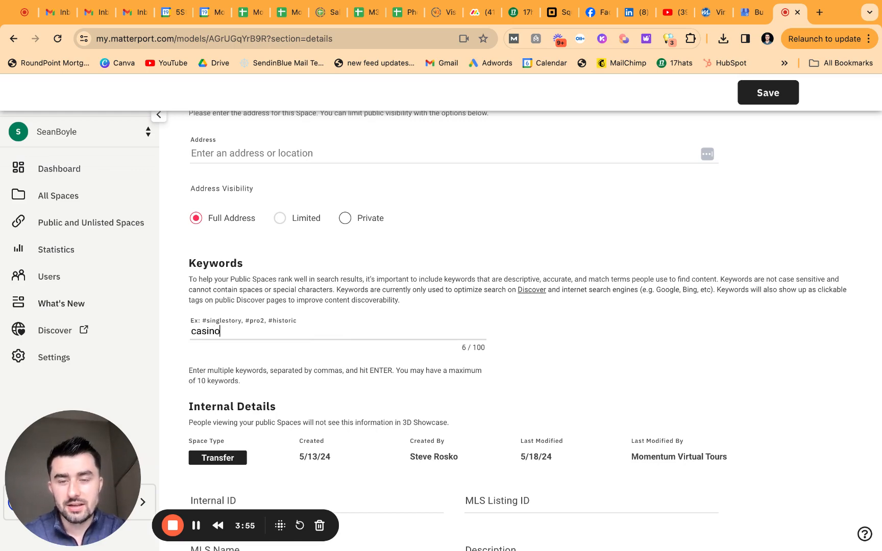
{"action": "key", "text": "Return"}
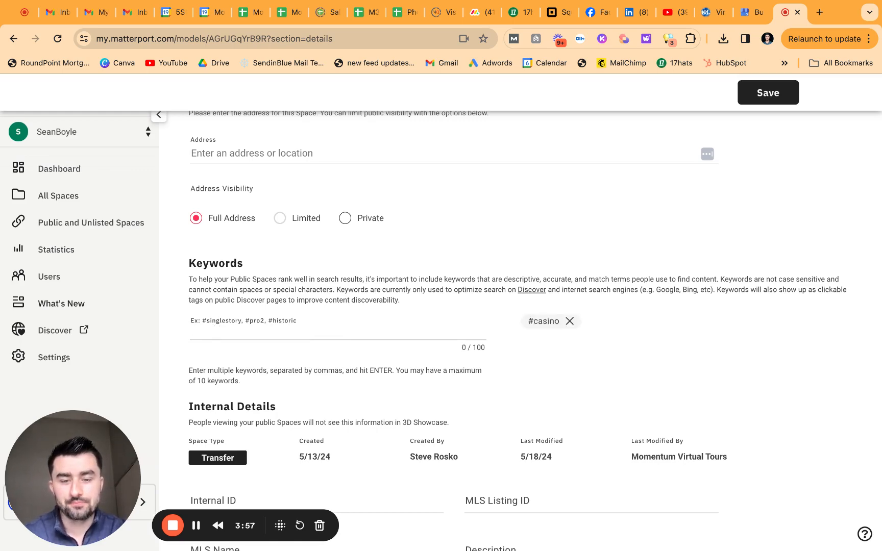
Step: Scroll back to the top of the details and open the Add-ons tab
{"action": "scroll", "coordinate": [606, 368], "scroll_direction": "down", "scroll_amount": 8}
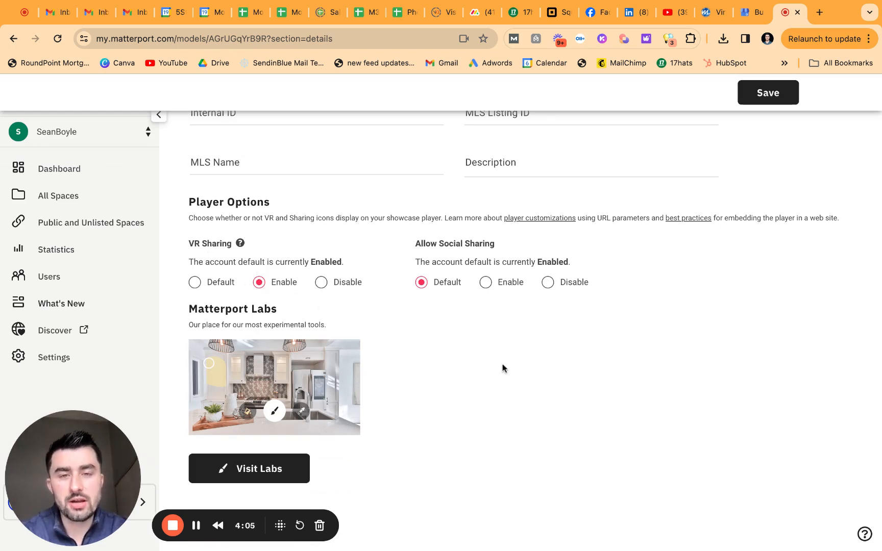
{"action": "scroll", "coordinate": [502, 368], "scroll_direction": "up", "scroll_amount": 5}
{"action": "scroll", "coordinate": [502, 367], "scroll_direction": "up", "scroll_amount": 5}
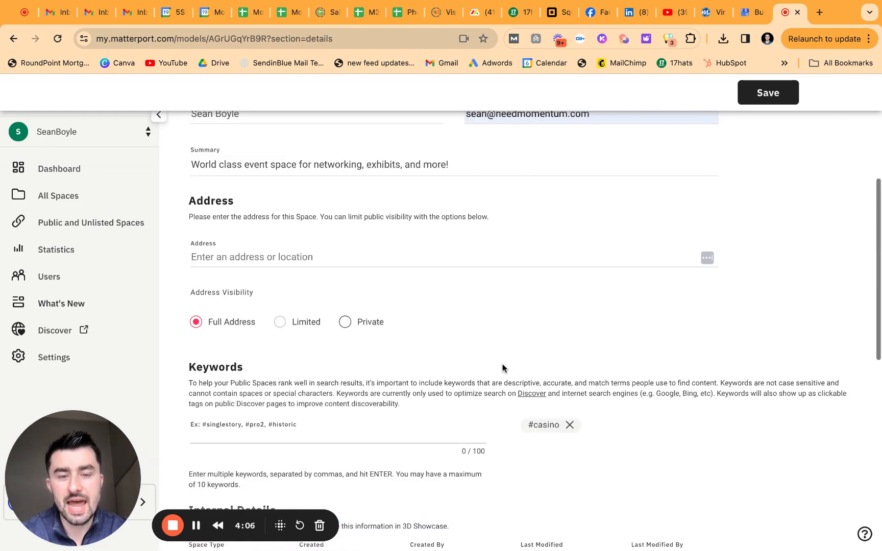
{"action": "scroll", "coordinate": [503, 367], "scroll_direction": "down", "scroll_amount": 8}
{"action": "scroll", "coordinate": [503, 368], "scroll_direction": "up", "scroll_amount": 15}
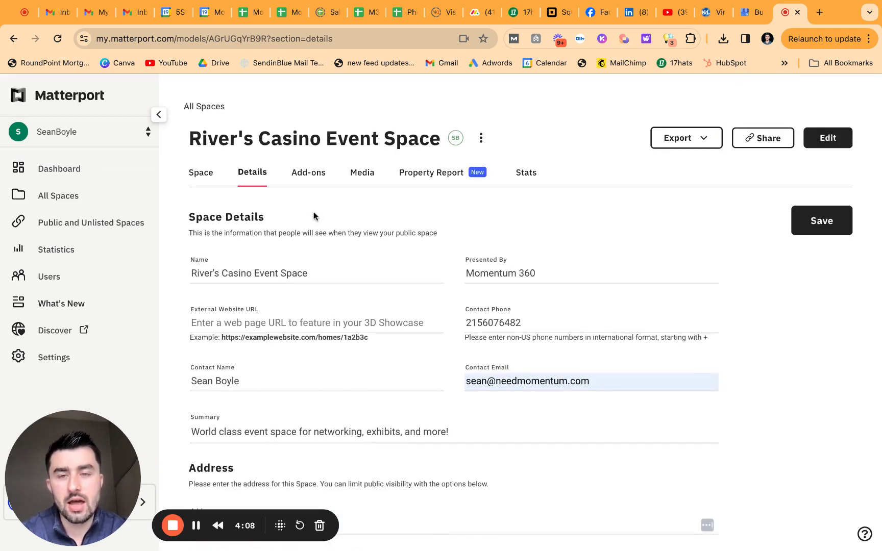
{"action": "left_click", "coordinate": [306, 178]}
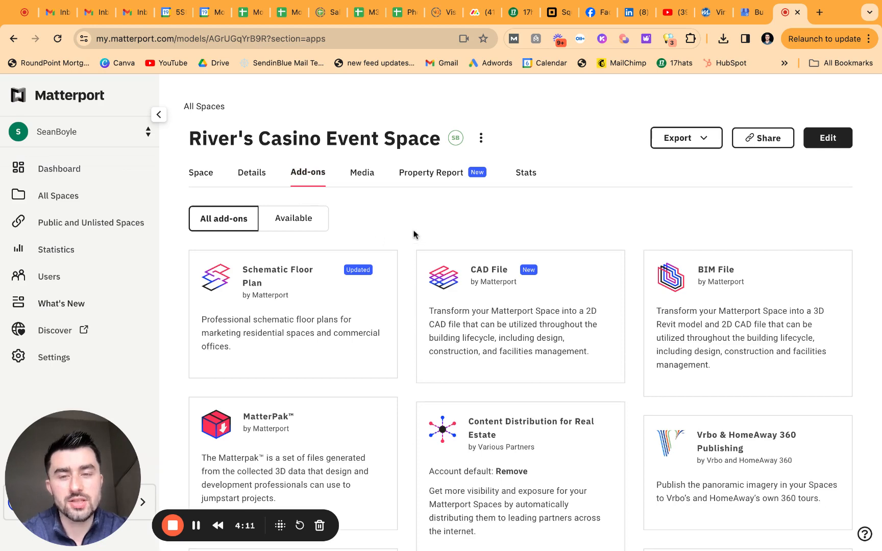
Step: Scroll through the add-on cards: MatterPak, E57 File, TruePlan for Xactimate, Content Distribution, Google Street View
{"action": "scroll", "coordinate": [402, 246], "scroll_direction": "down", "scroll_amount": 2}
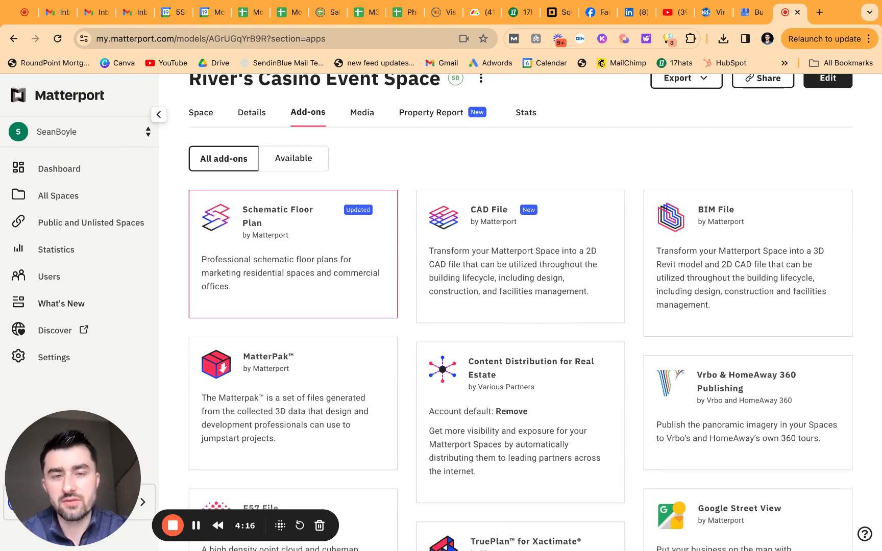
{"action": "scroll", "coordinate": [377, 235], "scroll_direction": "down", "scroll_amount": 1}
{"action": "scroll", "coordinate": [503, 255], "scroll_direction": "down", "scroll_amount": 1}
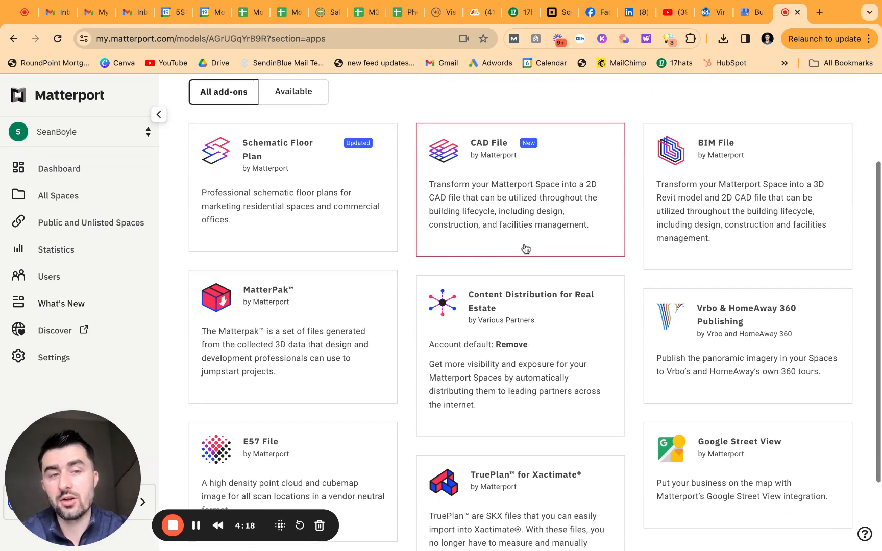
{"action": "scroll", "coordinate": [745, 244], "scroll_direction": "down", "scroll_amount": 2}
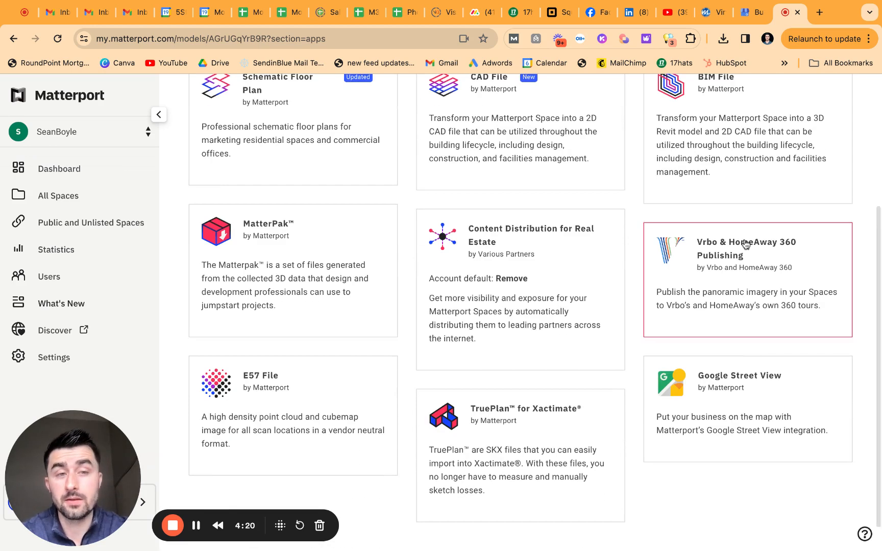
{"action": "scroll", "coordinate": [745, 245], "scroll_direction": "up", "scroll_amount": 1}
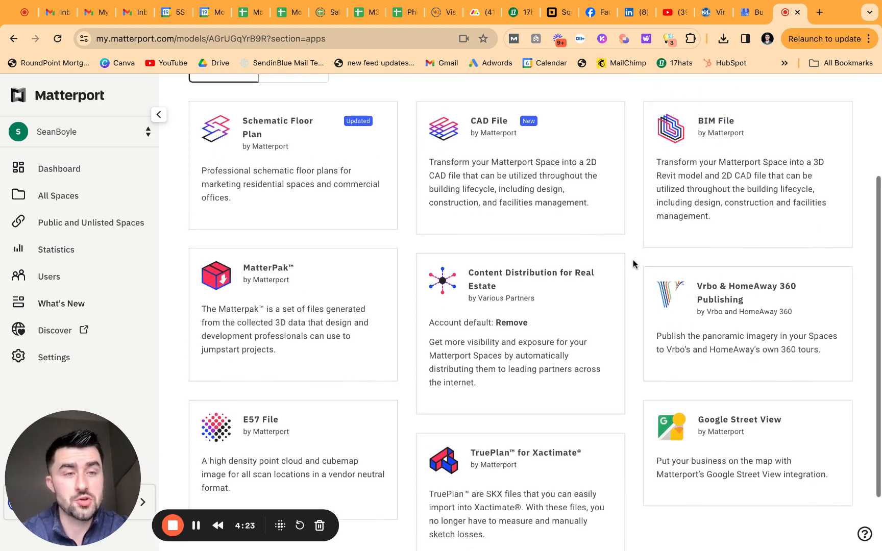
{"action": "scroll", "coordinate": [632, 263], "scroll_direction": "down", "scroll_amount": 1}
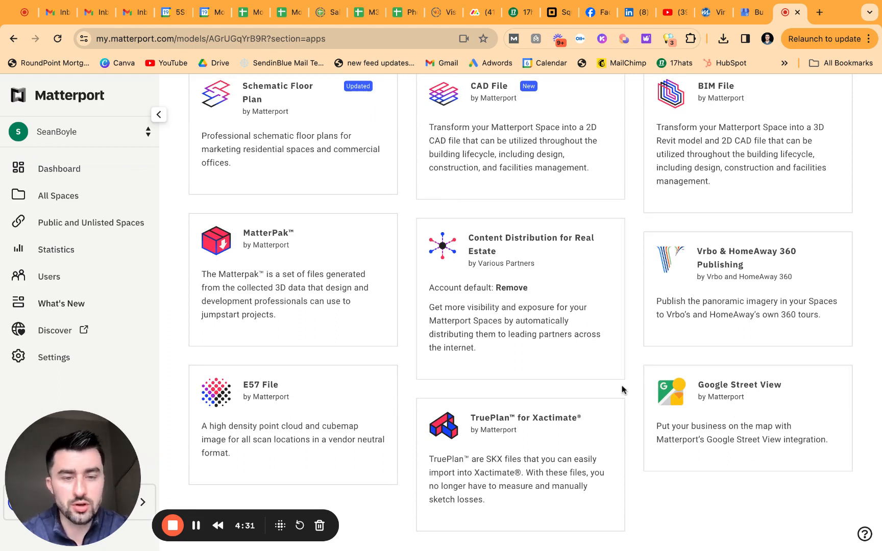
{"action": "scroll", "coordinate": [639, 387], "scroll_direction": "down", "scroll_amount": 1}
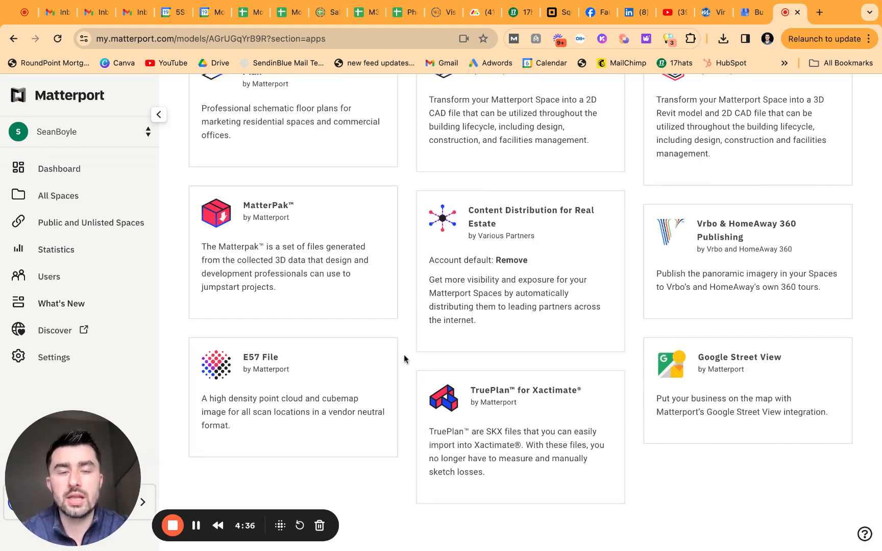
{"action": "scroll", "coordinate": [403, 358], "scroll_direction": "up", "scroll_amount": 1}
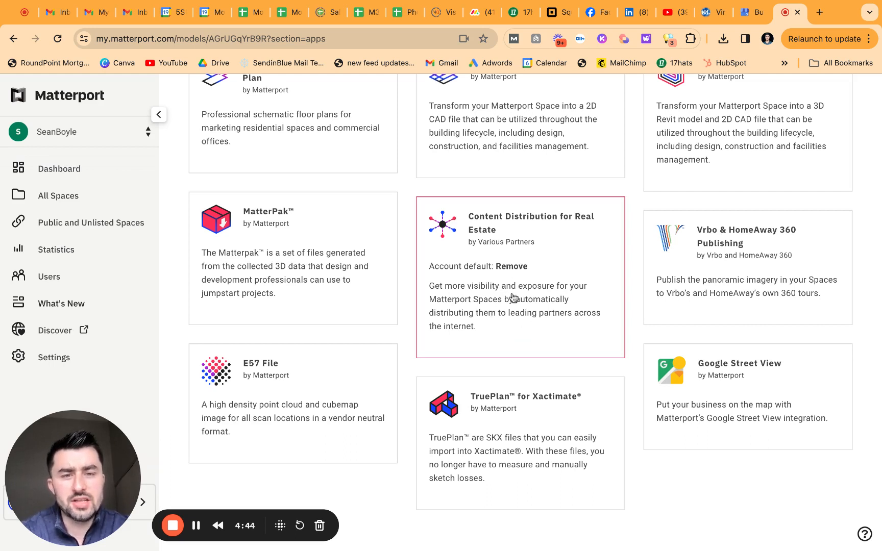
Step: Look over the Content Distribution for Real Estate details, then return to the add-ons list
{"action": "left_click", "coordinate": [507, 337]}
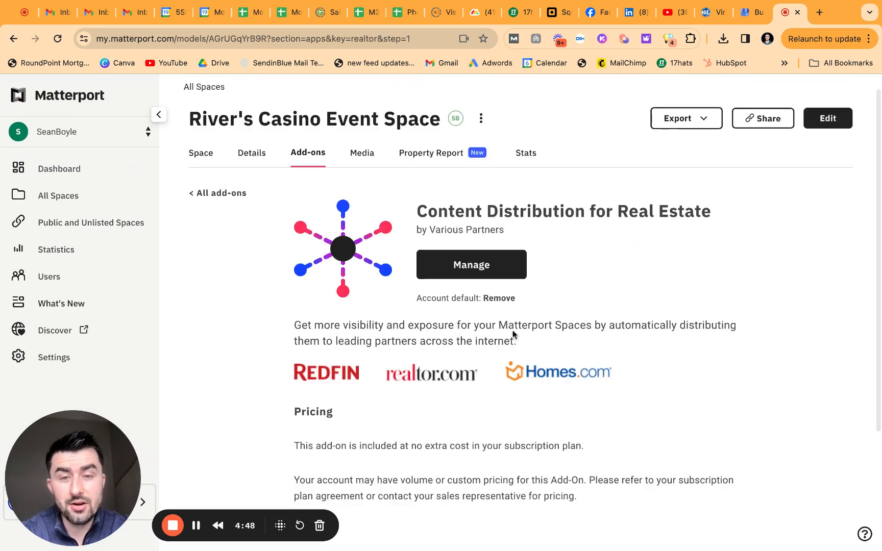
{"action": "scroll", "coordinate": [511, 337], "scroll_direction": "down", "scroll_amount": 1}
{"action": "scroll", "coordinate": [517, 358], "scroll_direction": "down", "scroll_amount": 1}
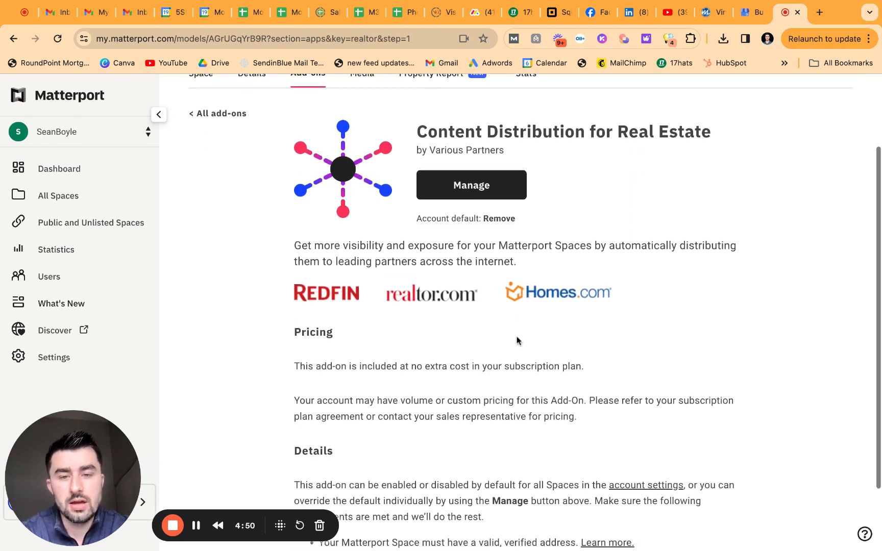
{"action": "scroll", "coordinate": [518, 339], "scroll_direction": "down", "scroll_amount": 2}
{"action": "scroll", "coordinate": [517, 340], "scroll_direction": "up", "scroll_amount": 2}
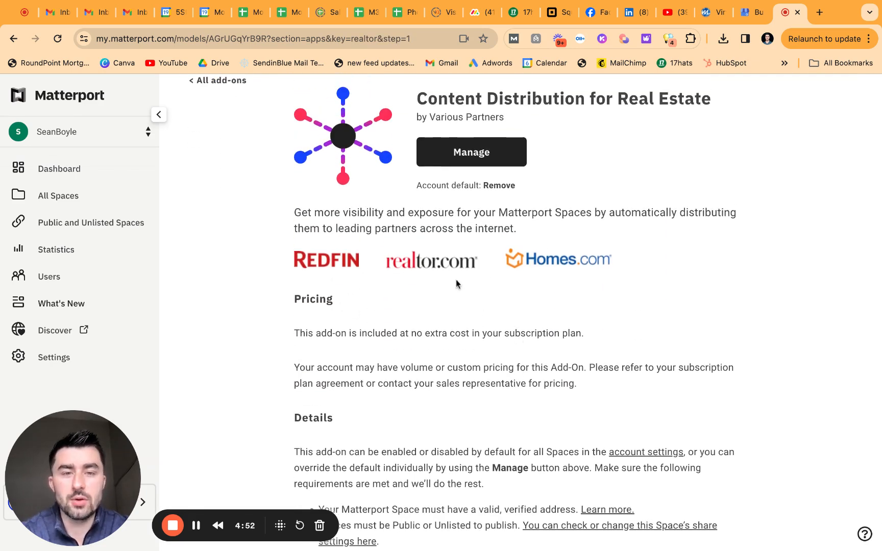
{"action": "scroll", "coordinate": [454, 281], "scroll_direction": "up", "scroll_amount": 1}
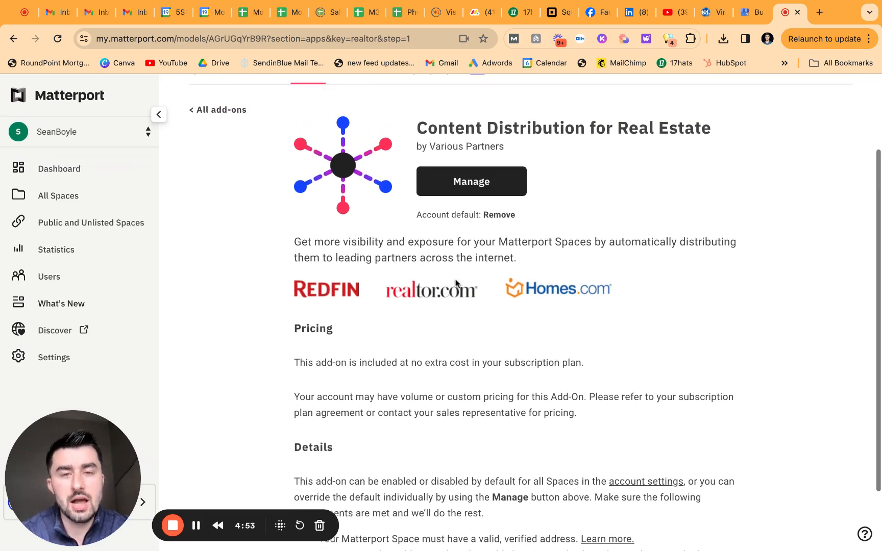
{"action": "left_click", "coordinate": [194, 112]}
Step: Toggle the Available and All add-on filters, then go to the Media tab
{"action": "scroll", "coordinate": [321, 295], "scroll_direction": "down", "scroll_amount": 3}
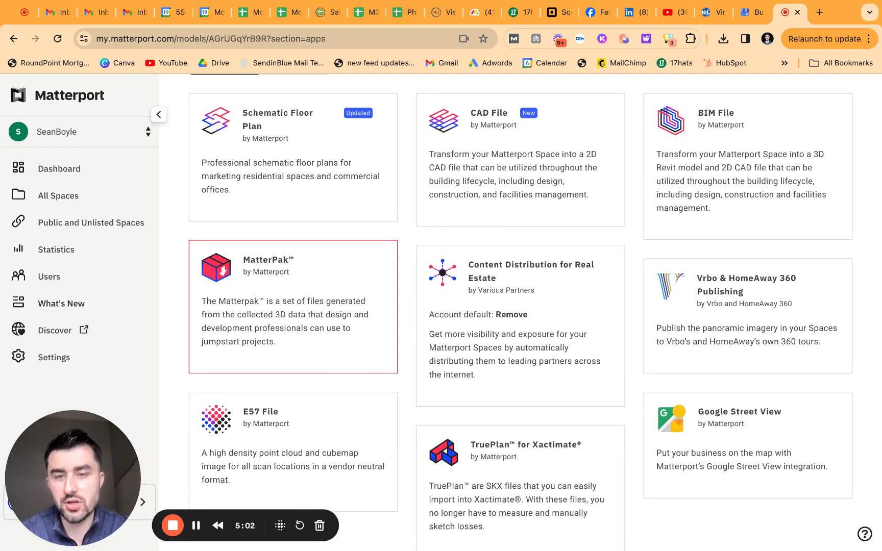
{"action": "scroll", "coordinate": [404, 293], "scroll_direction": "up", "scroll_amount": 3}
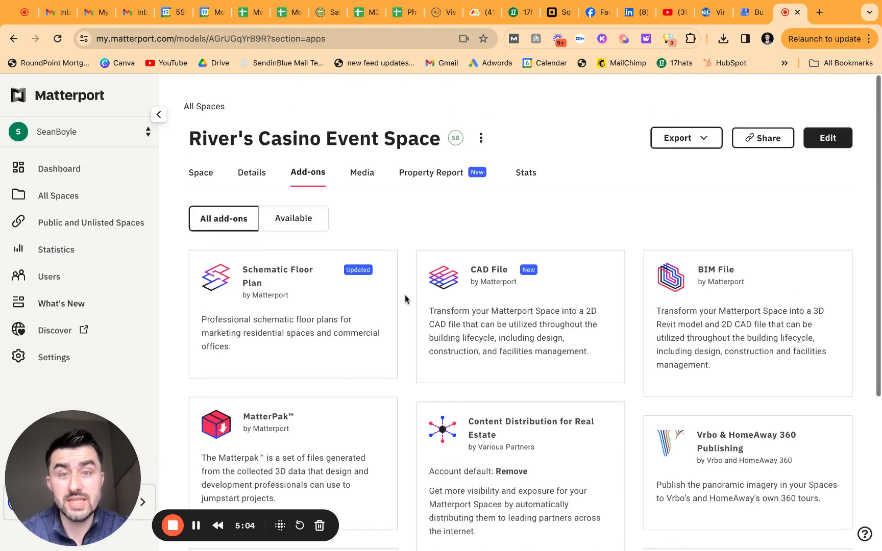
{"action": "left_click", "coordinate": [305, 225]}
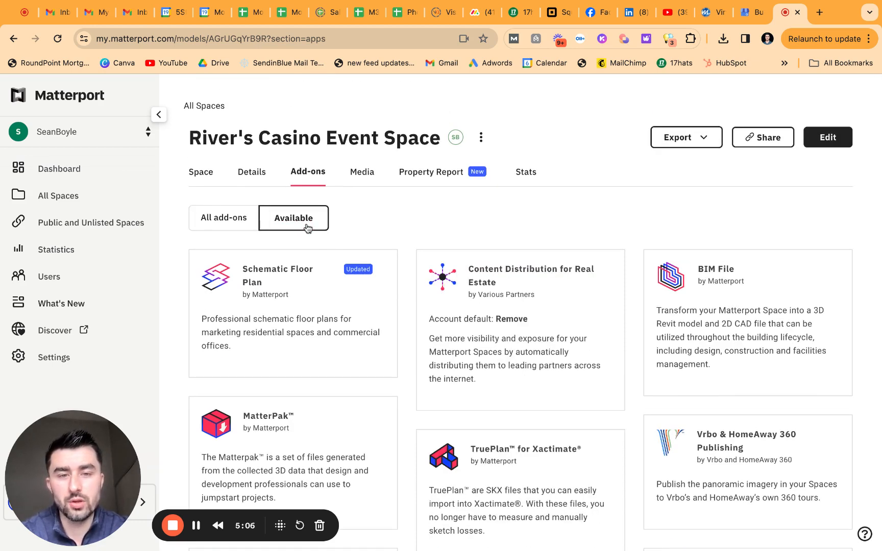
{"action": "left_click", "coordinate": [254, 223]}
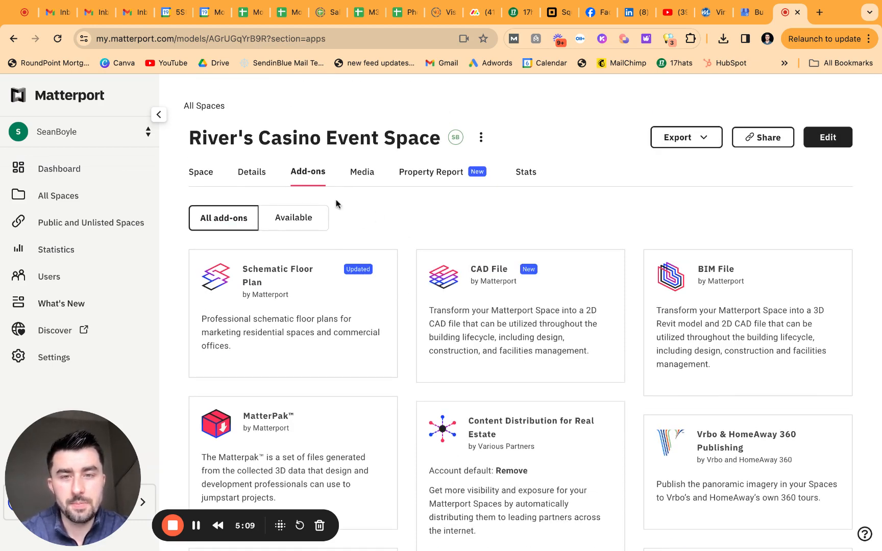
{"action": "left_click", "coordinate": [355, 188]}
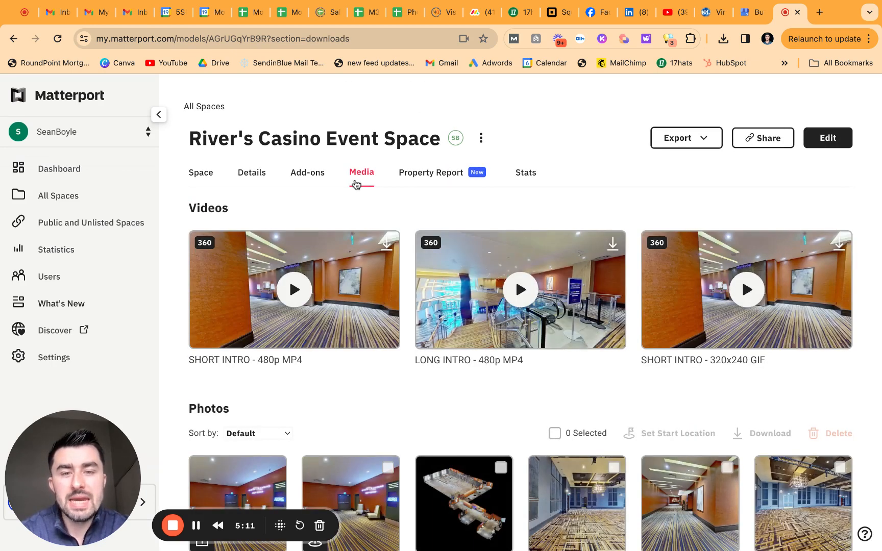
{"action": "scroll", "coordinate": [468, 204], "scroll_direction": "down", "scroll_amount": 1}
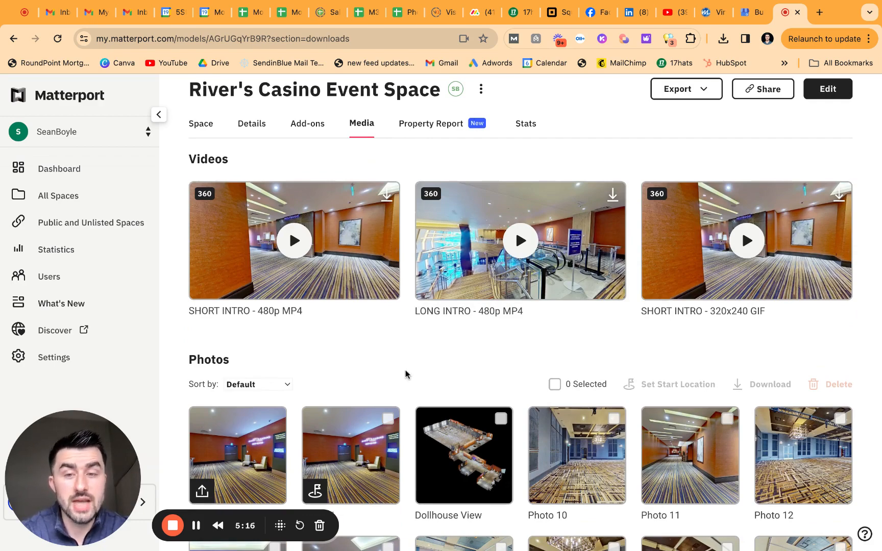
{"action": "scroll", "coordinate": [406, 374], "scroll_direction": "down", "scroll_amount": 1}
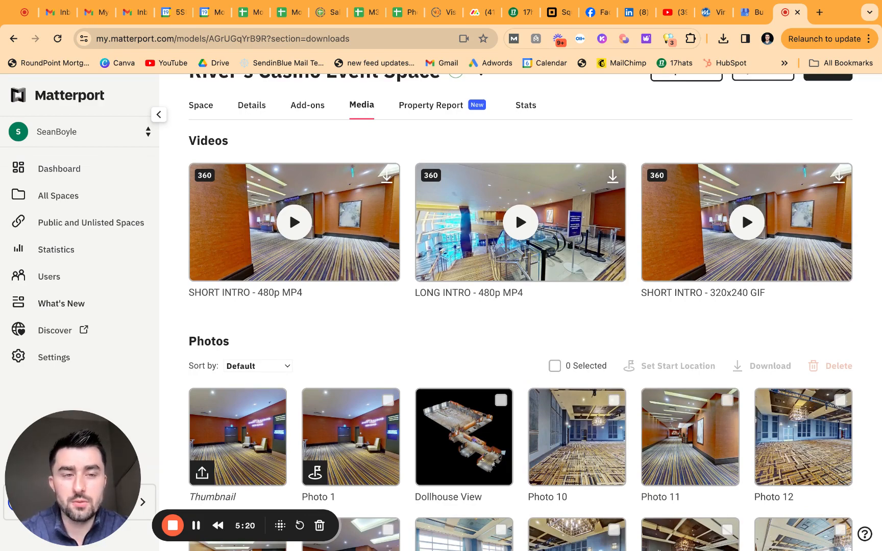
{"action": "scroll", "coordinate": [408, 296], "scroll_direction": "down", "scroll_amount": 1}
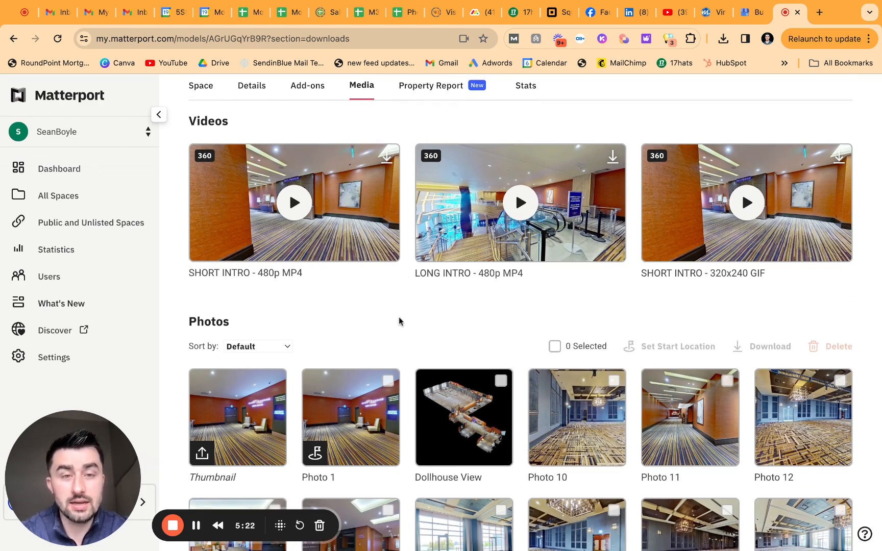
{"action": "scroll", "coordinate": [399, 320], "scroll_direction": "down", "scroll_amount": 2}
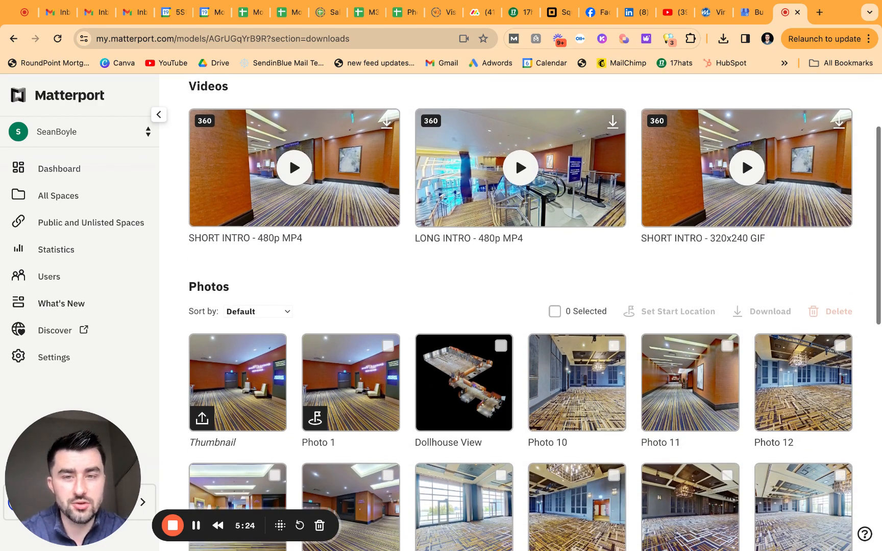
{"action": "scroll", "coordinate": [377, 278], "scroll_direction": "down", "scroll_amount": 1}
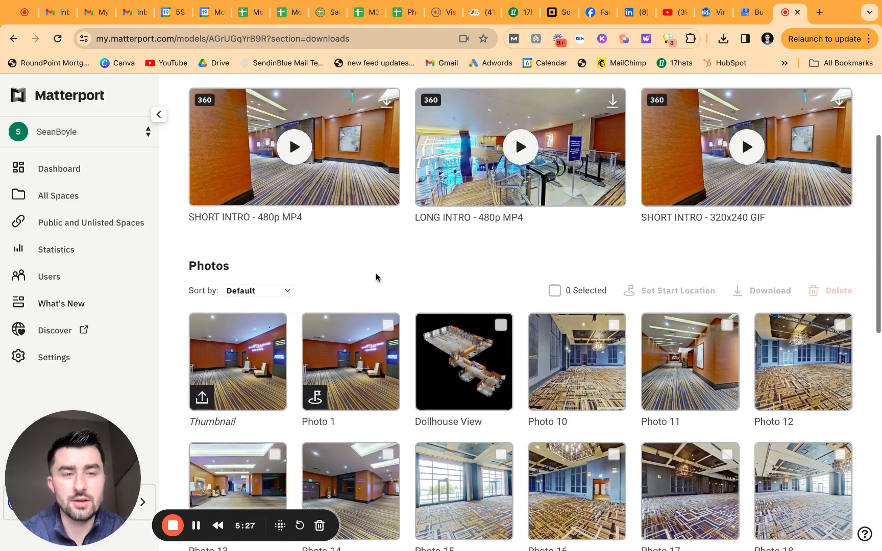
{"action": "scroll", "coordinate": [407, 270], "scroll_direction": "down", "scroll_amount": 6}
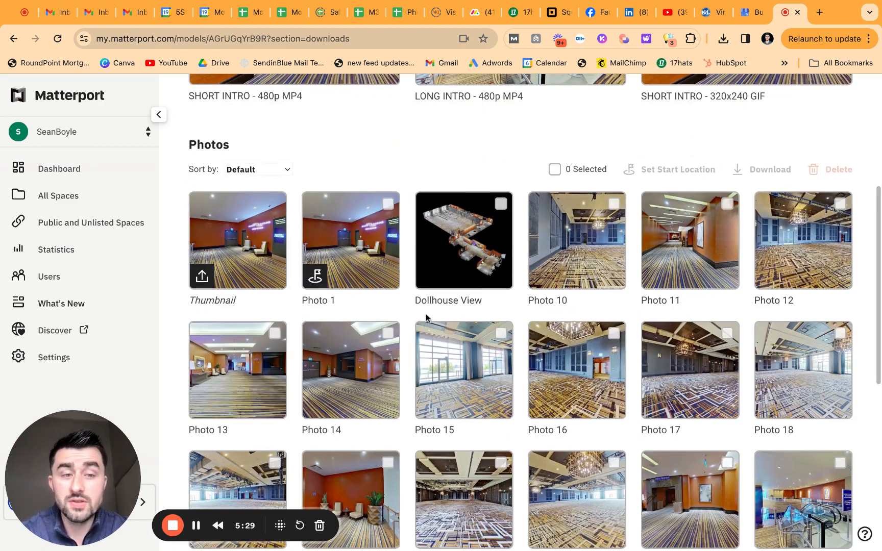
{"action": "scroll", "coordinate": [427, 317], "scroll_direction": "down", "scroll_amount": 1}
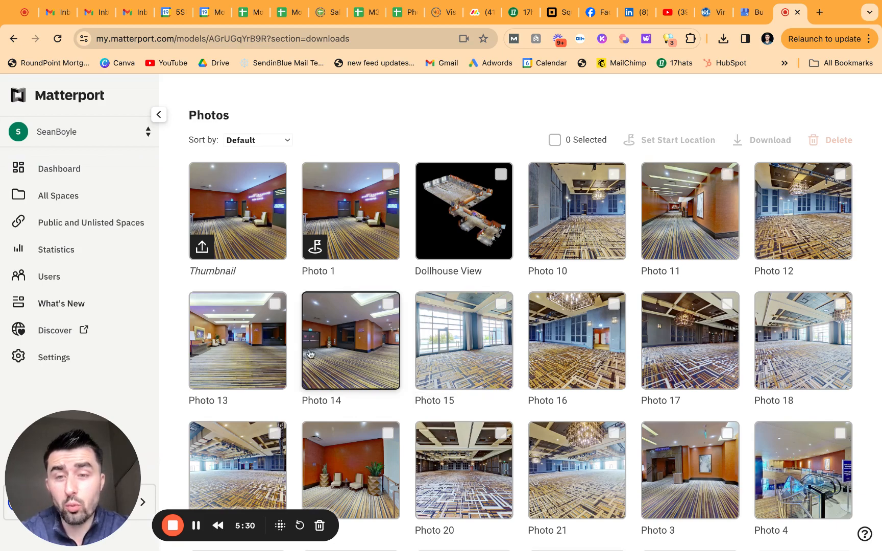
{"action": "left_click", "coordinate": [252, 362]}
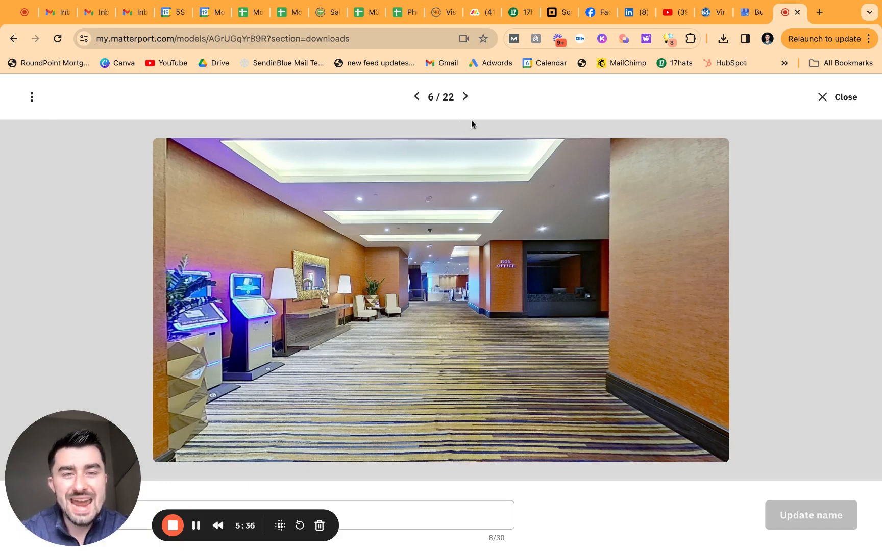
{"action": "left_click", "coordinate": [466, 99]}
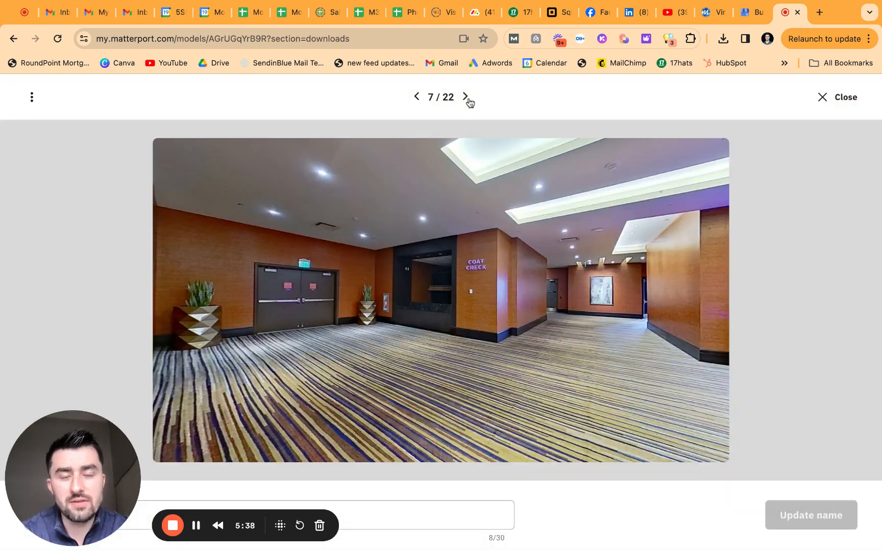
{"action": "left_click", "coordinate": [466, 97]}
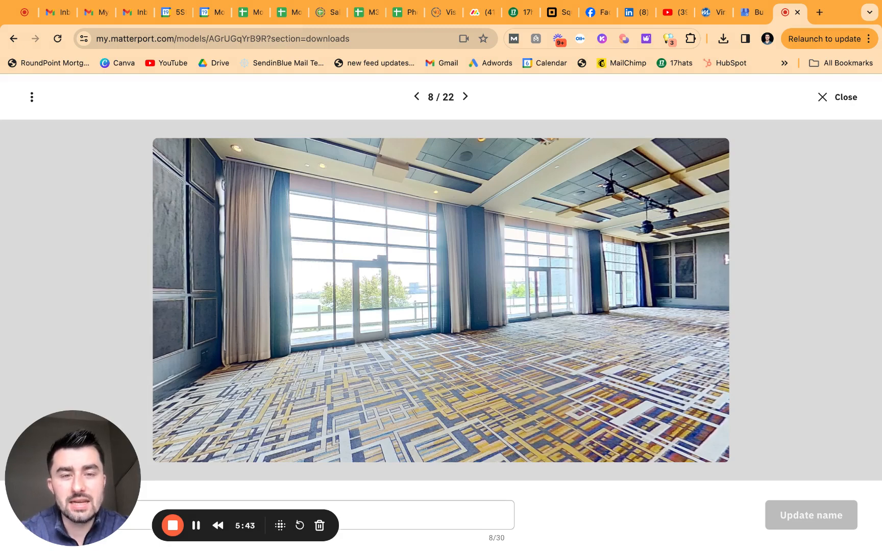
{"action": "key", "text": "Right"}
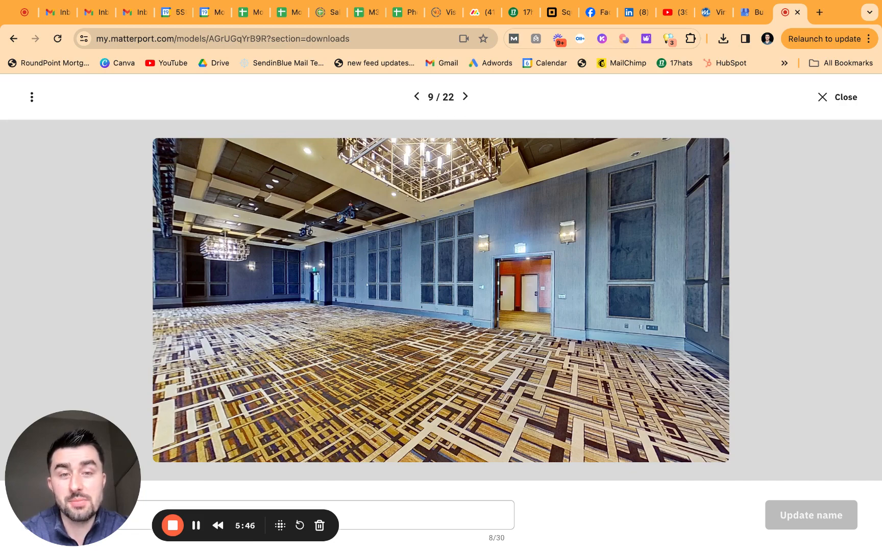
{"action": "key", "text": "Right"}
{"action": "key", "text": "Right"}
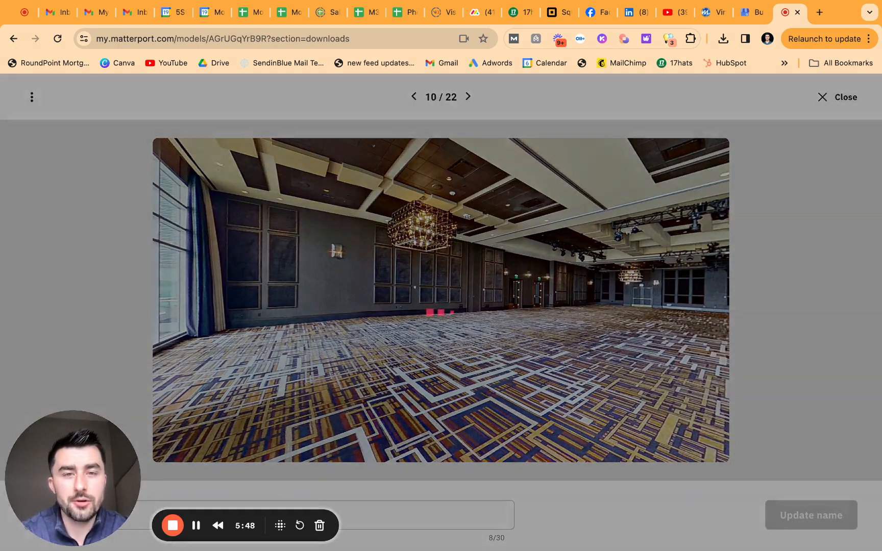
{"action": "key", "text": "Right"}
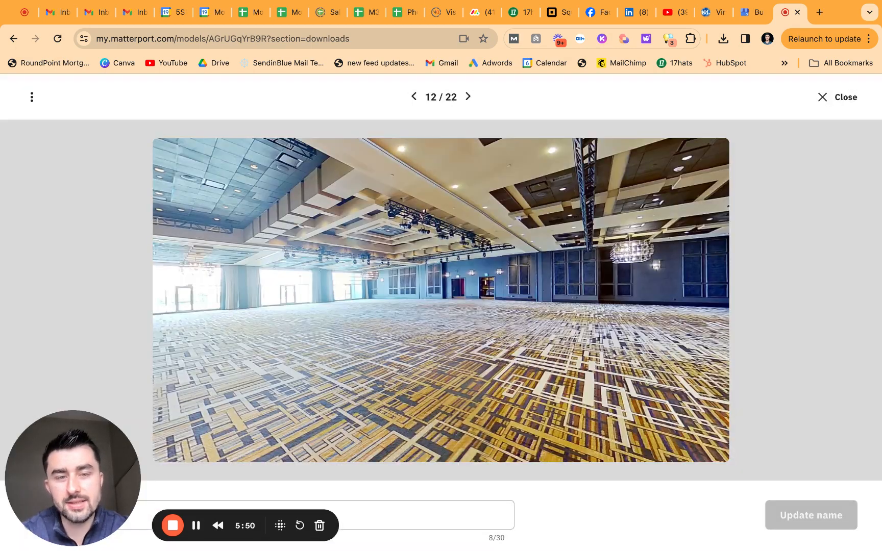
{"action": "key", "text": "Right"}
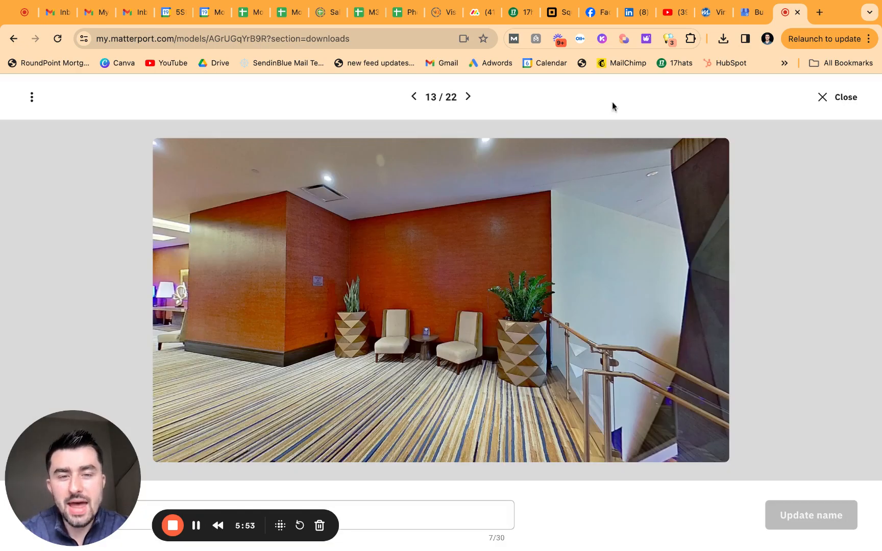
{"action": "left_click", "coordinate": [821, 97]}
{"action": "scroll", "coordinate": [547, 330], "scroll_direction": "down", "scroll_amount": 7}
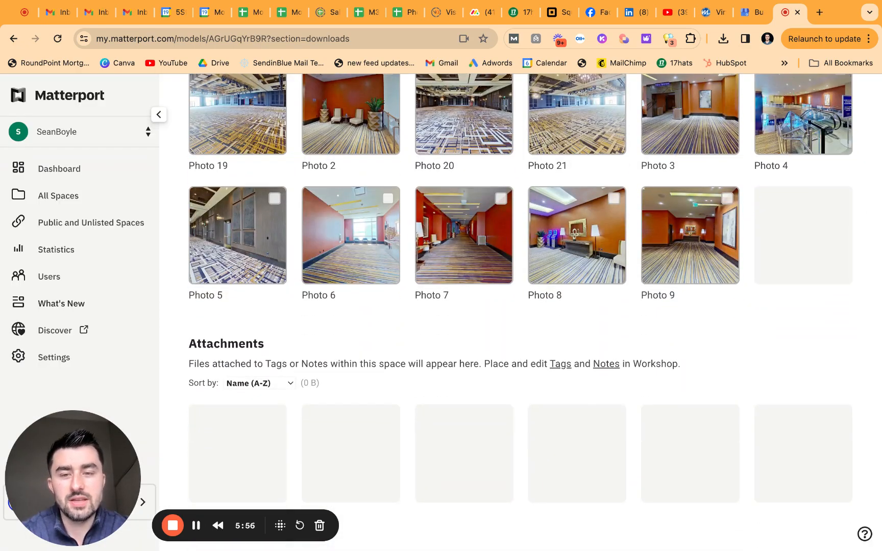
{"action": "scroll", "coordinate": [496, 389], "scroll_direction": "up", "scroll_amount": 10}
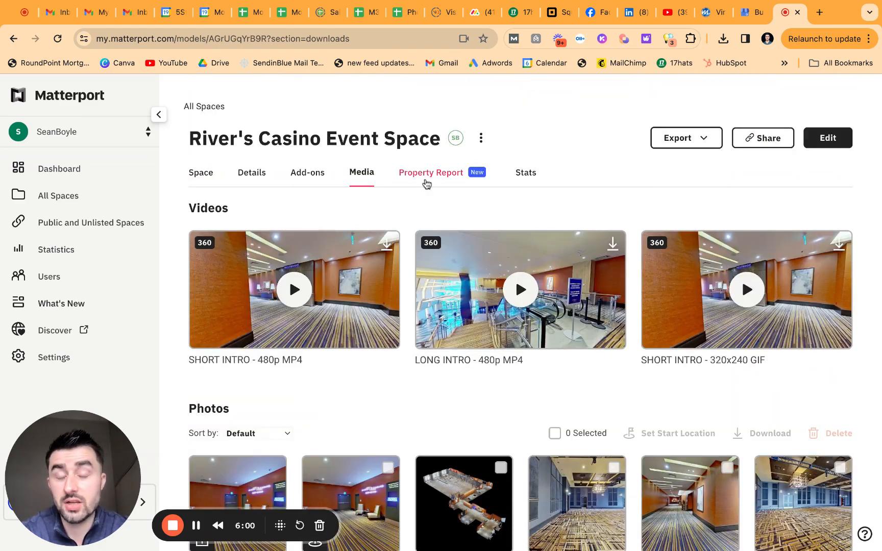
Step: Open the Property Report and review its Layout and Indoor Dimensions sections
{"action": "left_click", "coordinate": [426, 182]}
{"action": "scroll", "coordinate": [639, 241], "scroll_direction": "down", "scroll_amount": 2}
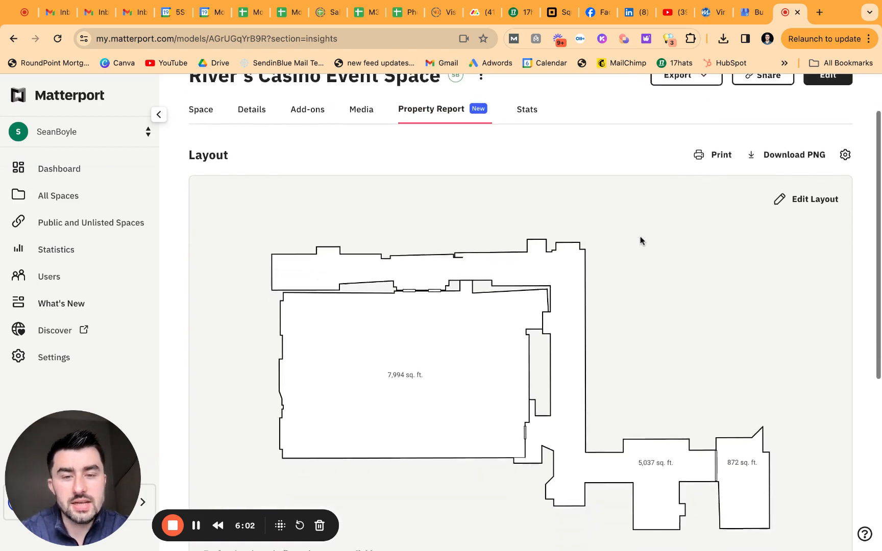
{"action": "scroll", "coordinate": [863, 372], "scroll_direction": "down", "scroll_amount": 5}
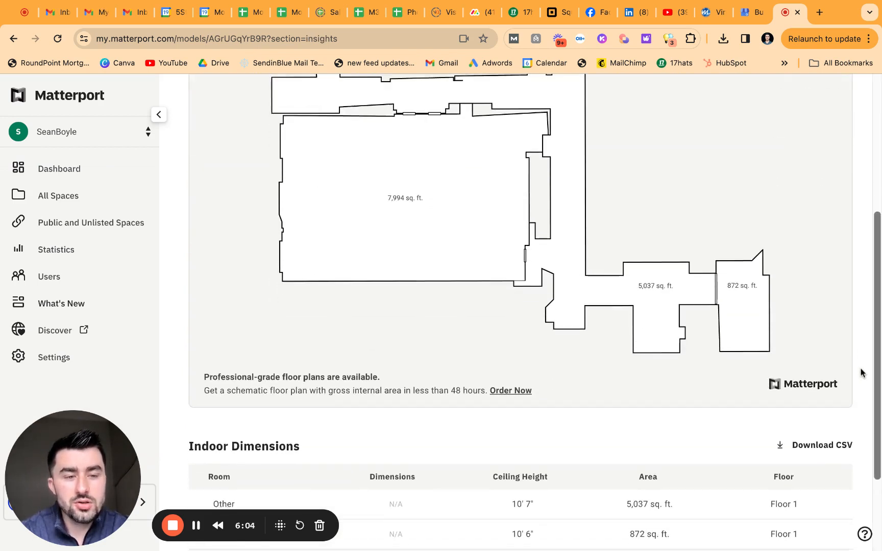
{"action": "scroll", "coordinate": [638, 408], "scroll_direction": "down", "scroll_amount": 3}
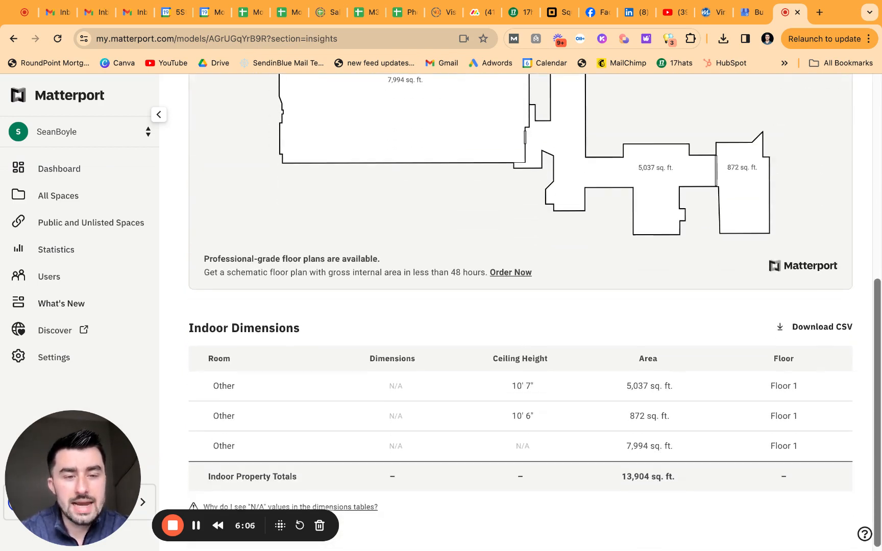
{"action": "scroll", "coordinate": [584, 462], "scroll_direction": "down", "scroll_amount": 1}
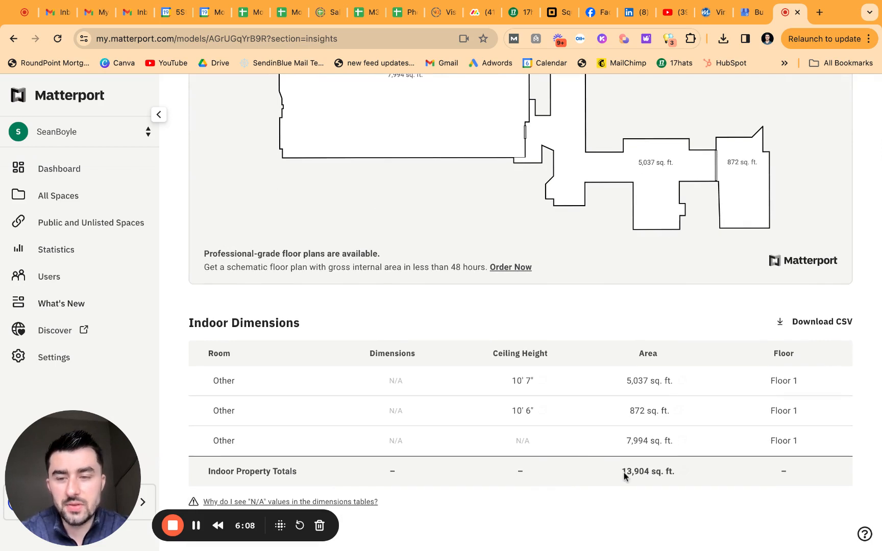
{"action": "scroll", "coordinate": [587, 465], "scroll_direction": "up", "scroll_amount": 5}
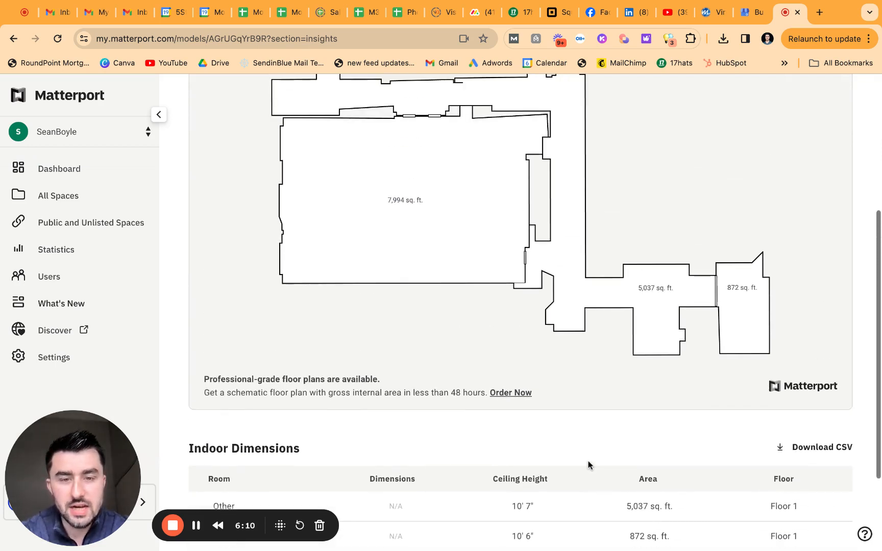
{"action": "scroll", "coordinate": [589, 465], "scroll_direction": "up", "scroll_amount": 1}
{"action": "scroll", "coordinate": [577, 466], "scroll_direction": "down", "scroll_amount": 1}
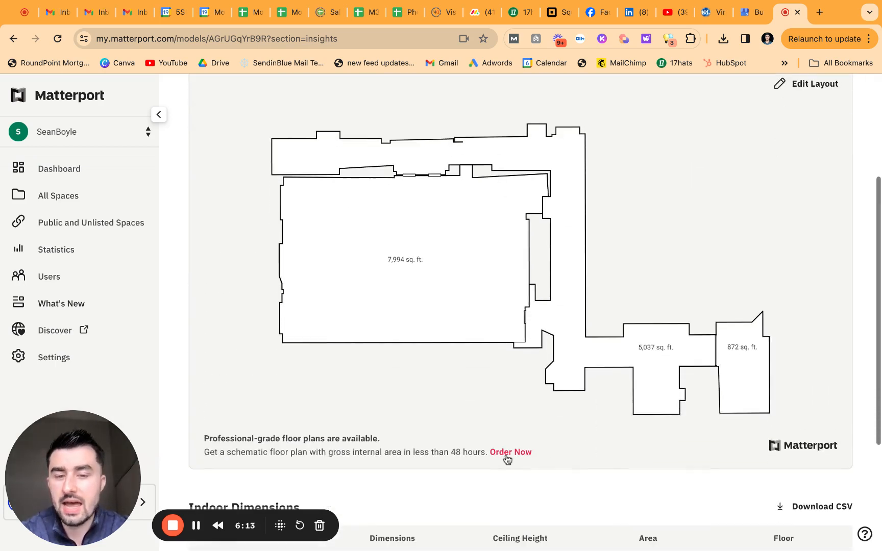
{"action": "scroll", "coordinate": [620, 458], "scroll_direction": "down", "scroll_amount": 5}
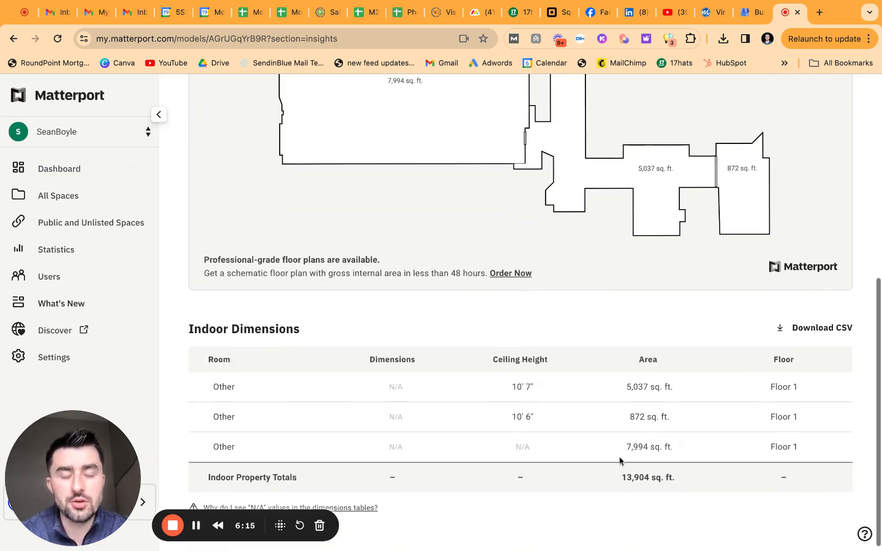
{"action": "scroll", "coordinate": [620, 458], "scroll_direction": "up", "scroll_amount": 5}
{"action": "scroll", "coordinate": [619, 461], "scroll_direction": "up", "scroll_amount": 3}
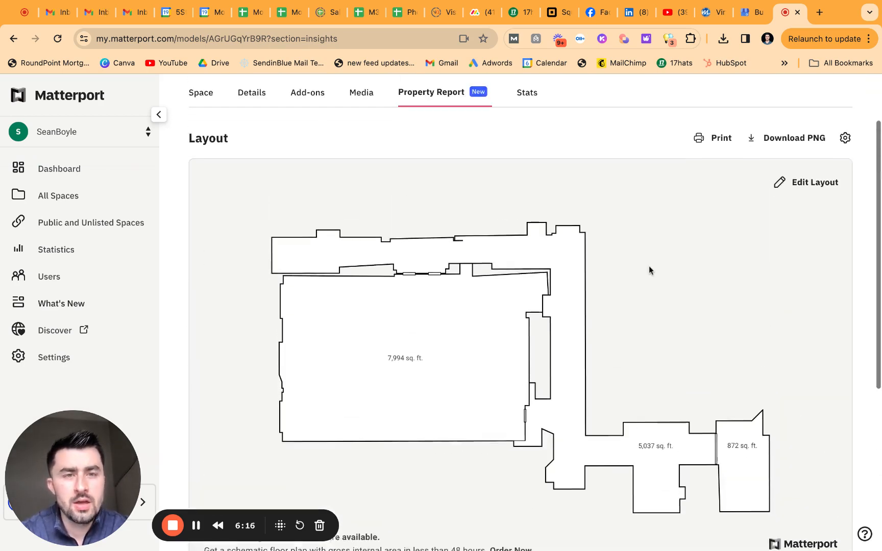
Step: Select floor-plan rooms, including the 7,994 and 5,037 sq. ft. areas, then open Stats
{"action": "left_click", "coordinate": [559, 245]}
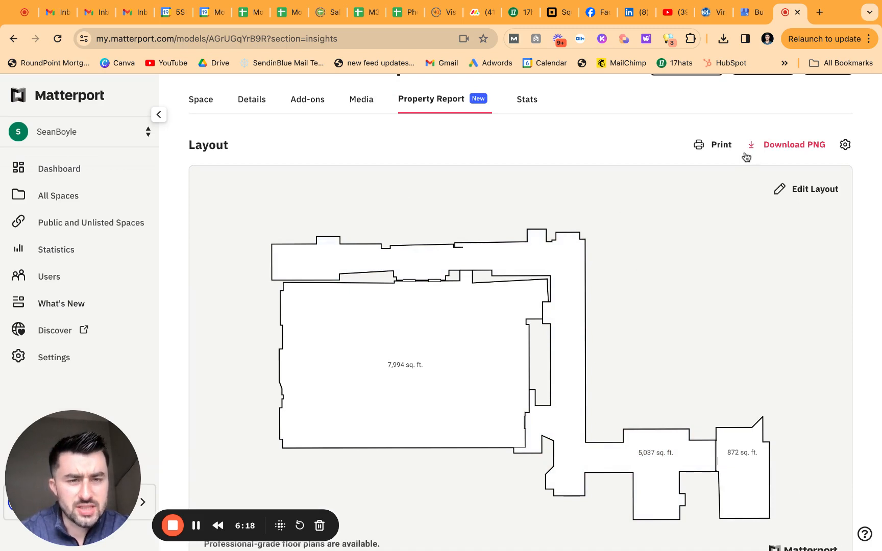
{"action": "left_click", "coordinate": [482, 324]}
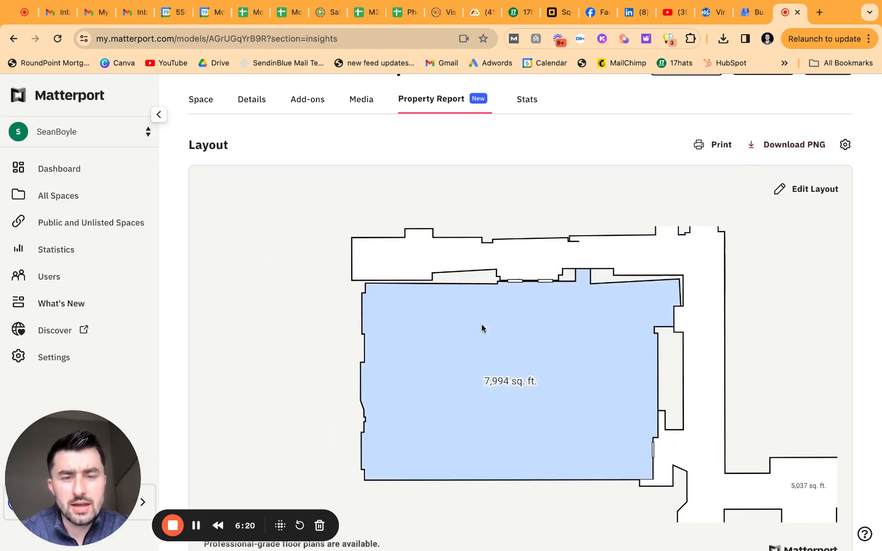
{"action": "scroll", "coordinate": [465, 379], "scroll_direction": "down", "scroll_amount": 1}
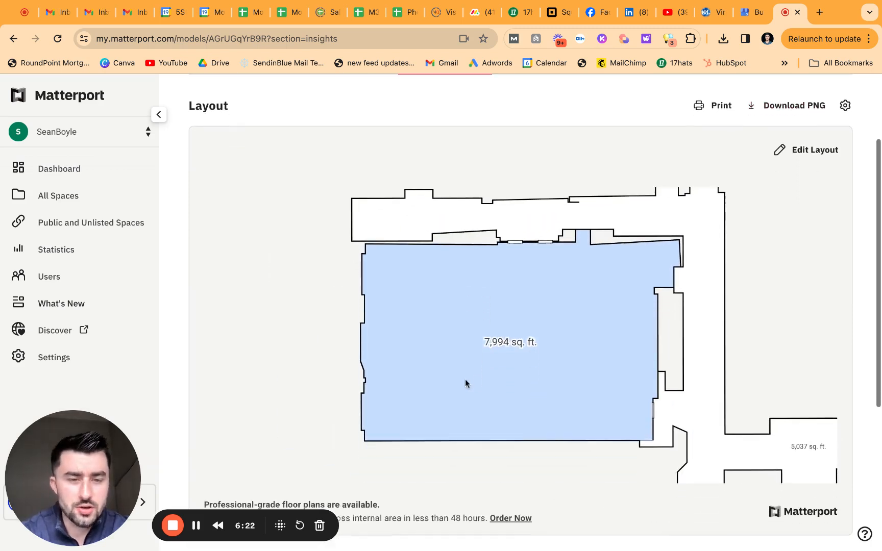
{"action": "left_click", "coordinate": [701, 316]}
{"action": "scroll", "coordinate": [602, 231], "scroll_direction": "up", "scroll_amount": 3}
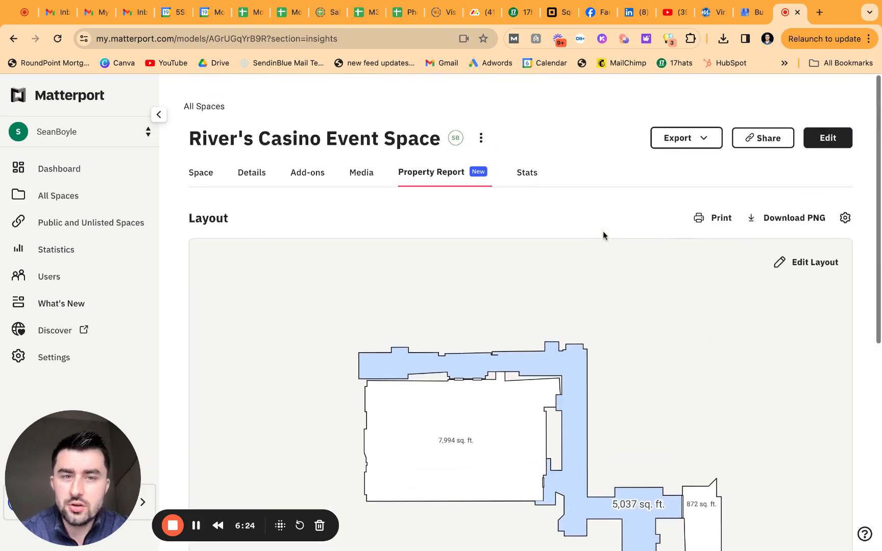
{"action": "left_click", "coordinate": [530, 181]}
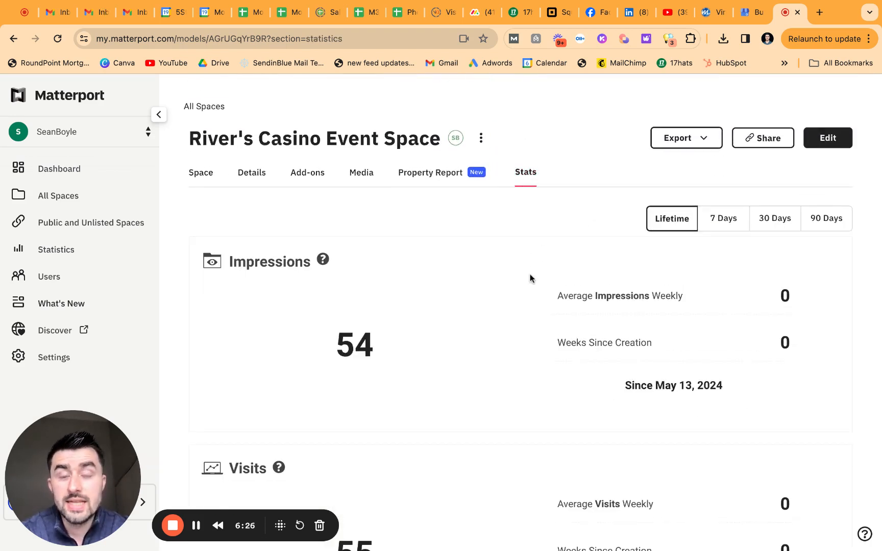
Step: Review the Impressions, Visits and Unique Visitors stats, then return to the Space tab
{"action": "scroll", "coordinate": [530, 278], "scroll_direction": "down", "scroll_amount": 1}
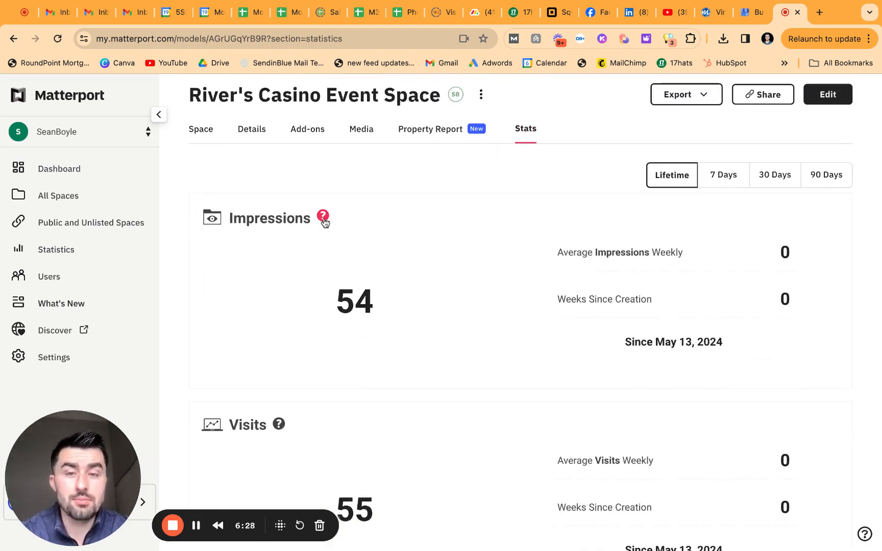
{"action": "scroll", "coordinate": [473, 271], "scroll_direction": "down", "scroll_amount": 5}
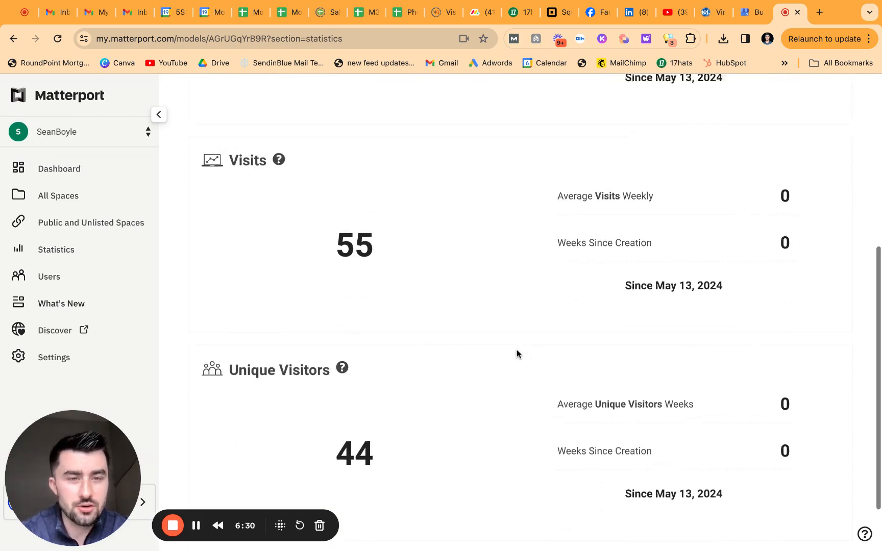
{"action": "scroll", "coordinate": [517, 353], "scroll_direction": "up", "scroll_amount": 6}
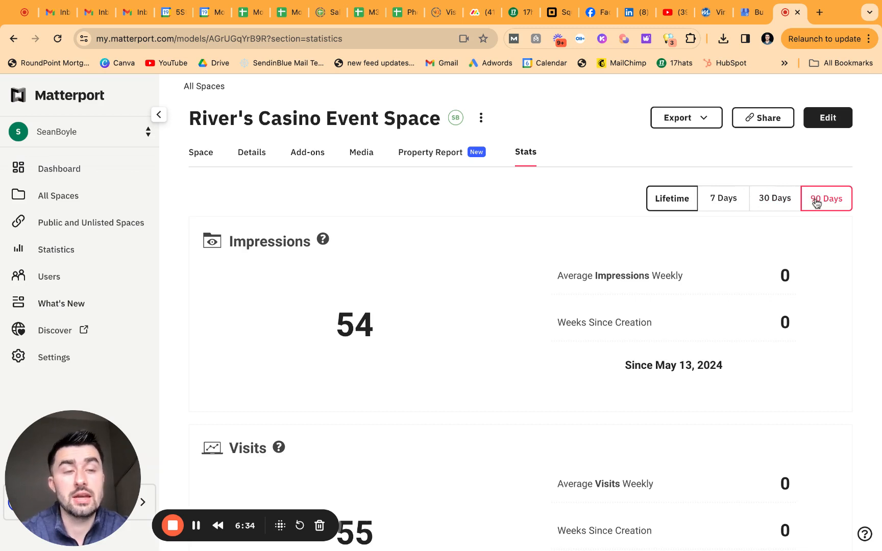
{"action": "scroll", "coordinate": [505, 329], "scroll_direction": "down", "scroll_amount": 3}
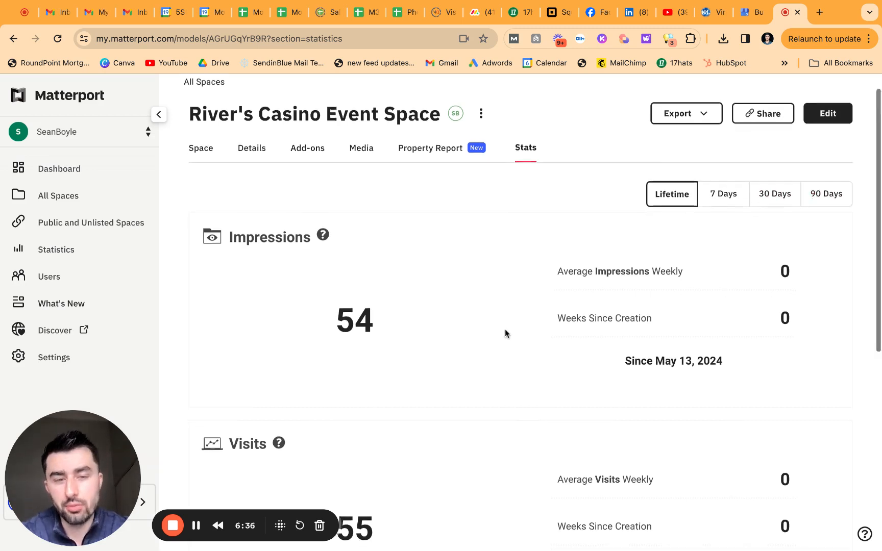
{"action": "scroll", "coordinate": [506, 328], "scroll_direction": "down", "scroll_amount": 2}
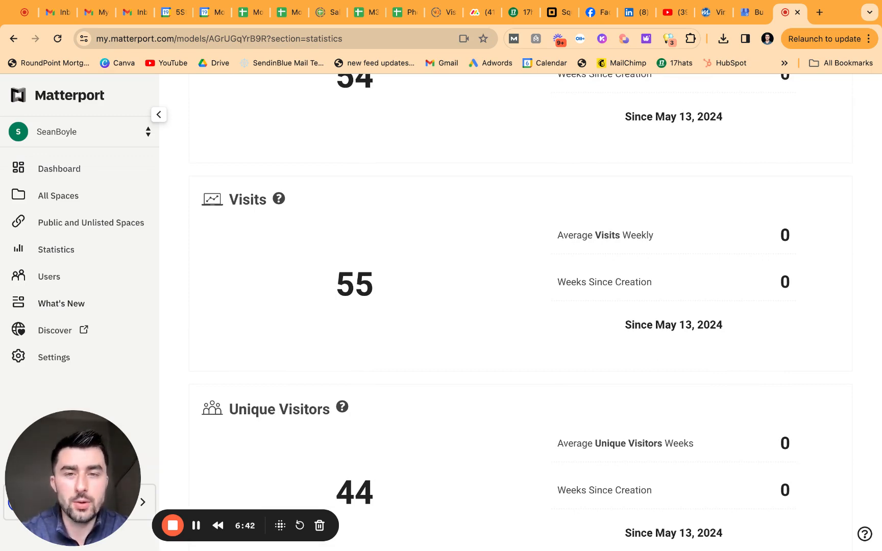
{"action": "scroll", "coordinate": [521, 311], "scroll_direction": "up", "scroll_amount": 5}
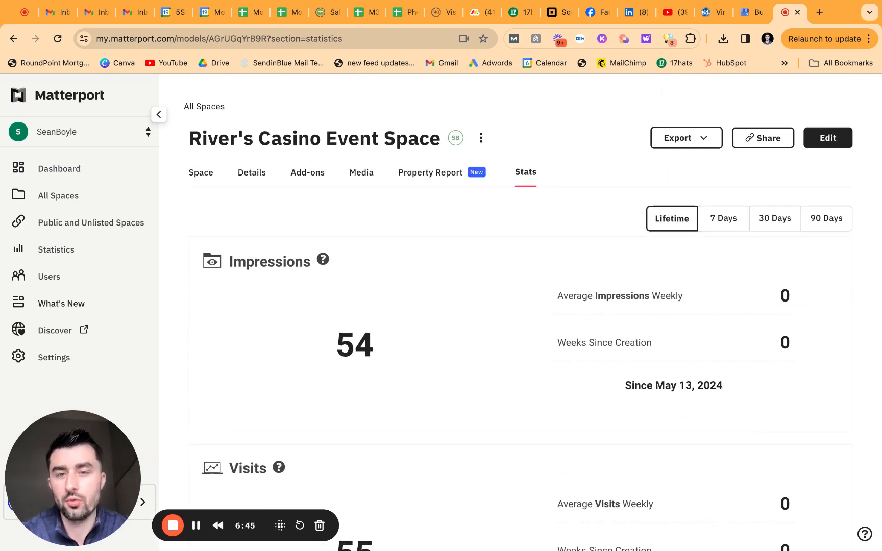
{"action": "left_click", "coordinate": [206, 176]}
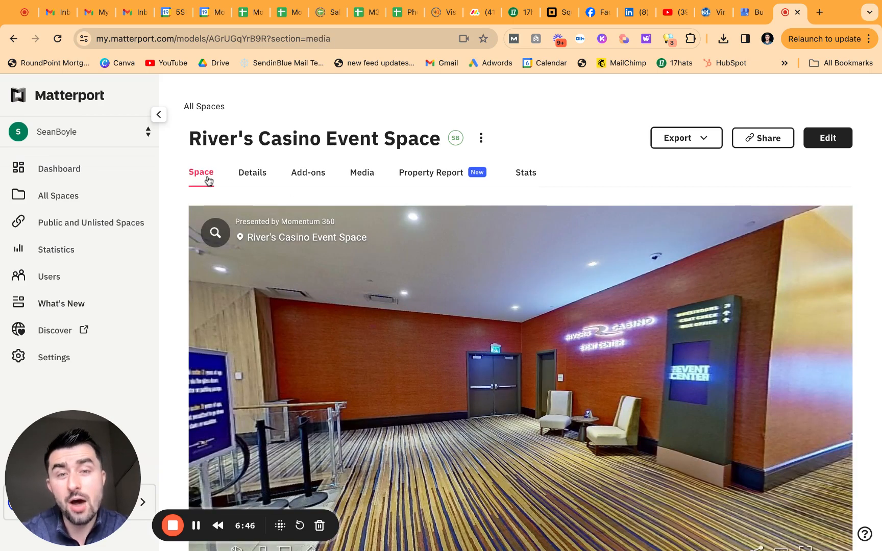
Step: Open the space in the editor and page through the toolbar's editing tools
{"action": "left_click", "coordinate": [828, 145]}
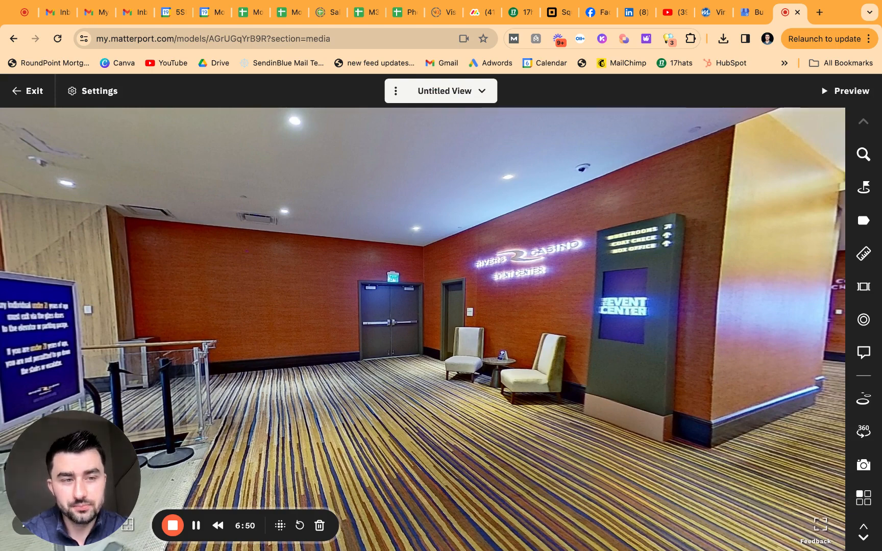
{"action": "left_click", "coordinate": [863, 537]}
{"action": "left_click", "coordinate": [865, 538]}
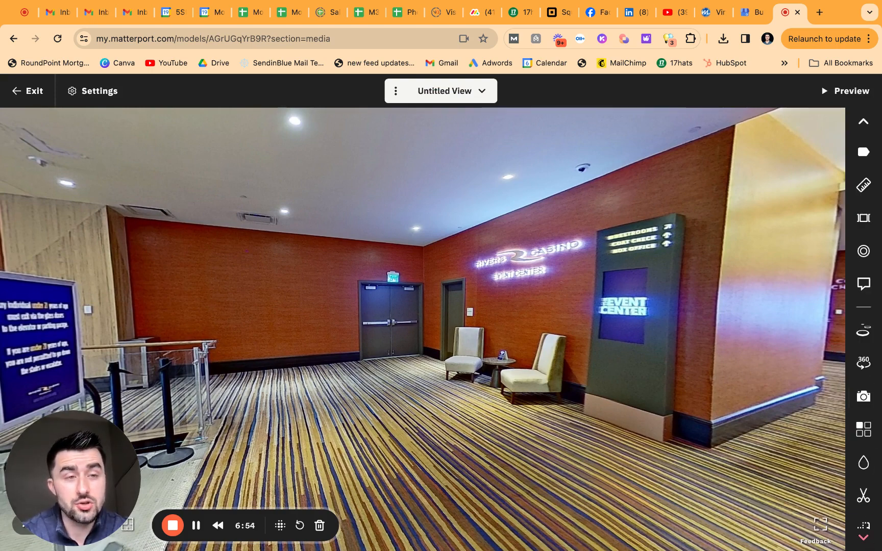
{"action": "left_click", "coordinate": [864, 121]}
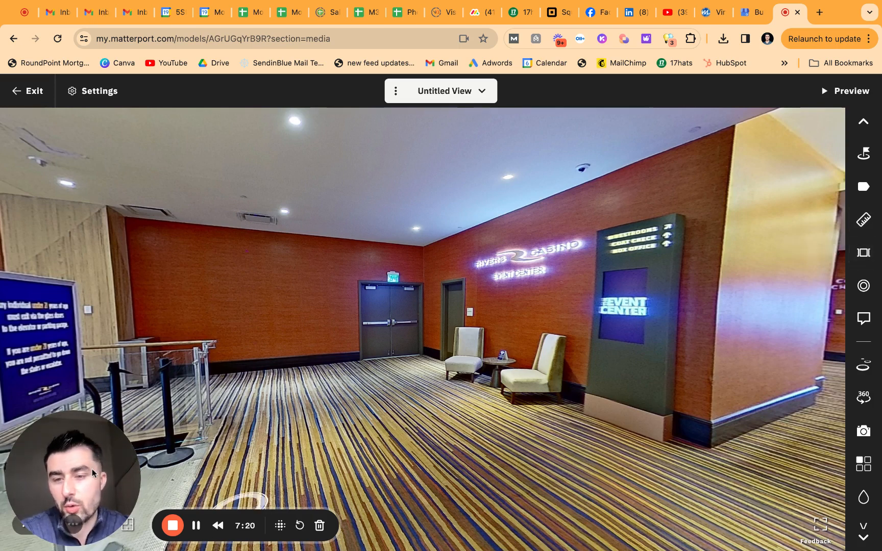
Step: Switch the editor to the Dollhouse view showing the whole floor
{"action": "left_click_drag", "start_coordinate": [92, 469], "coordinate": [273, 343]}
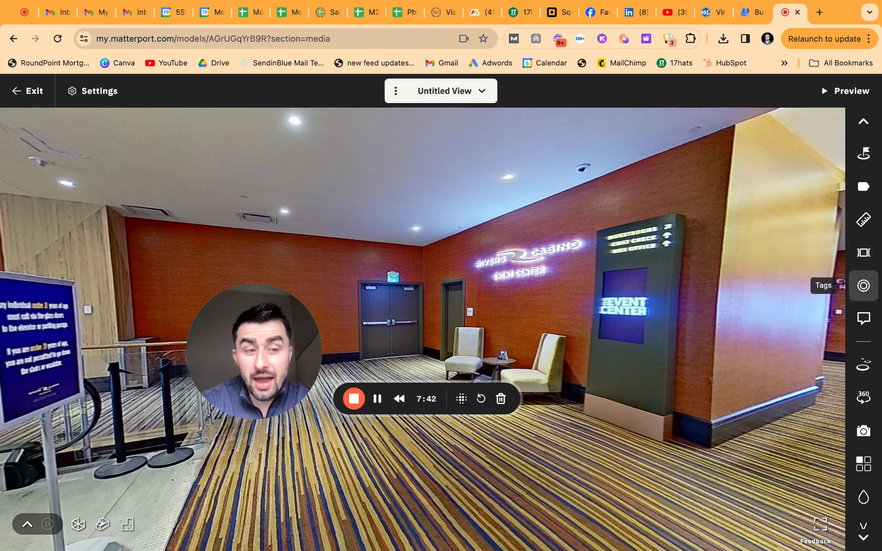
{"action": "scroll", "coordinate": [868, 327], "scroll_direction": "down", "scroll_amount": 1}
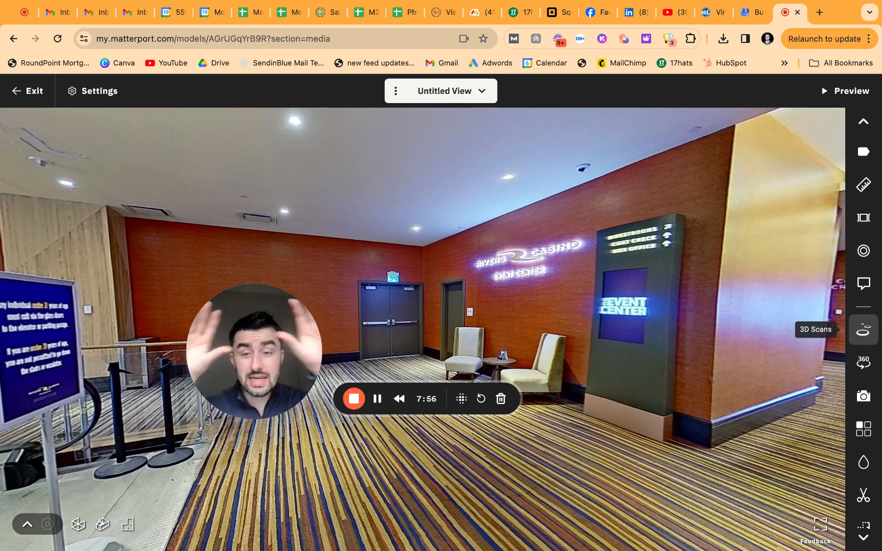
{"action": "left_click", "coordinate": [104, 525]}
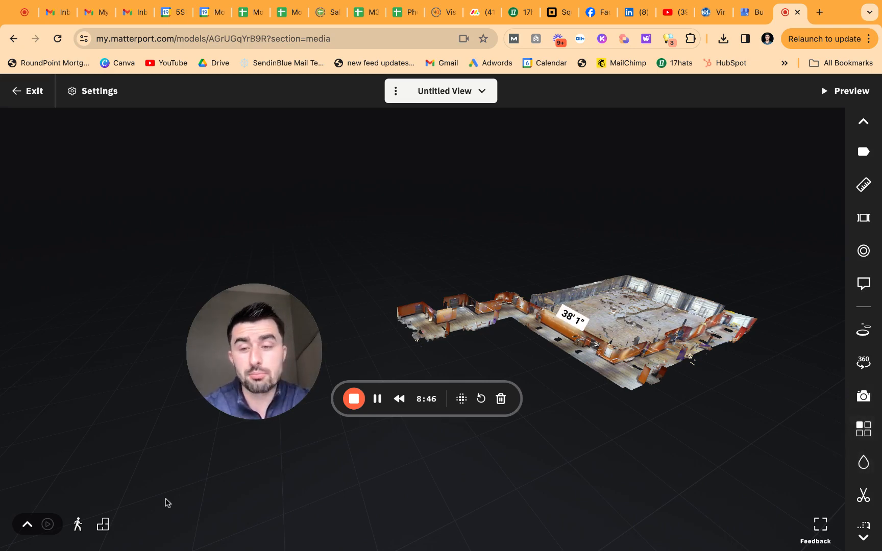
Step: Return to the entrance walkthrough and turn the view to frame the casino sign
{"action": "left_click", "coordinate": [74, 525]}
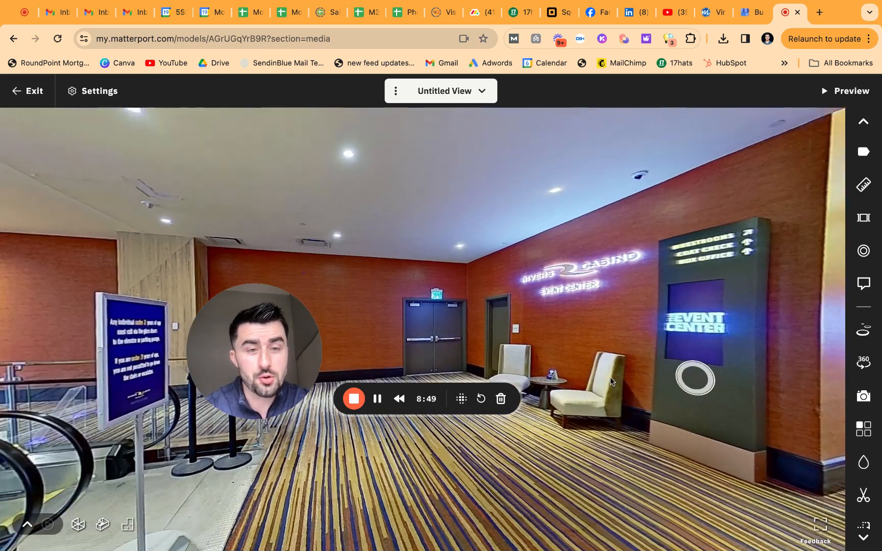
{"action": "left_click_drag", "start_coordinate": [609, 376], "coordinate": [616, 374]}
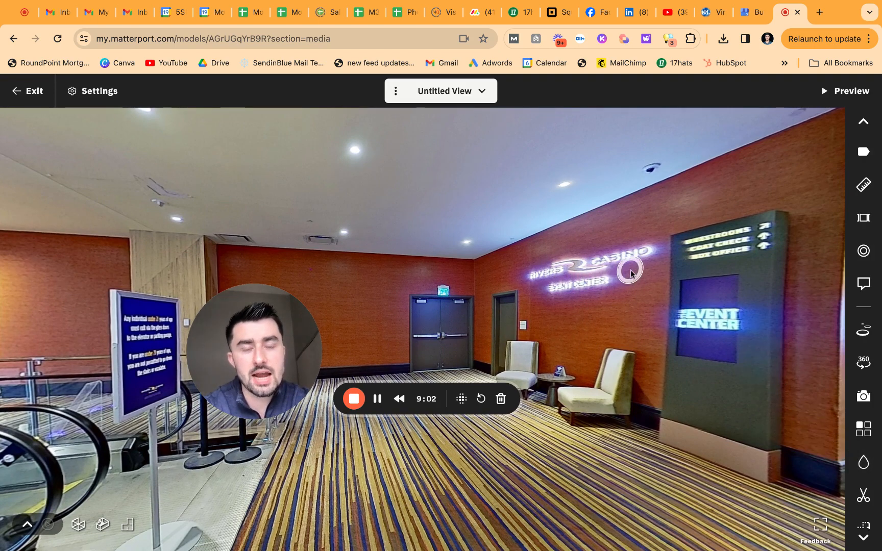
{"action": "left_click_drag", "start_coordinate": [695, 396], "coordinate": [669, 396]}
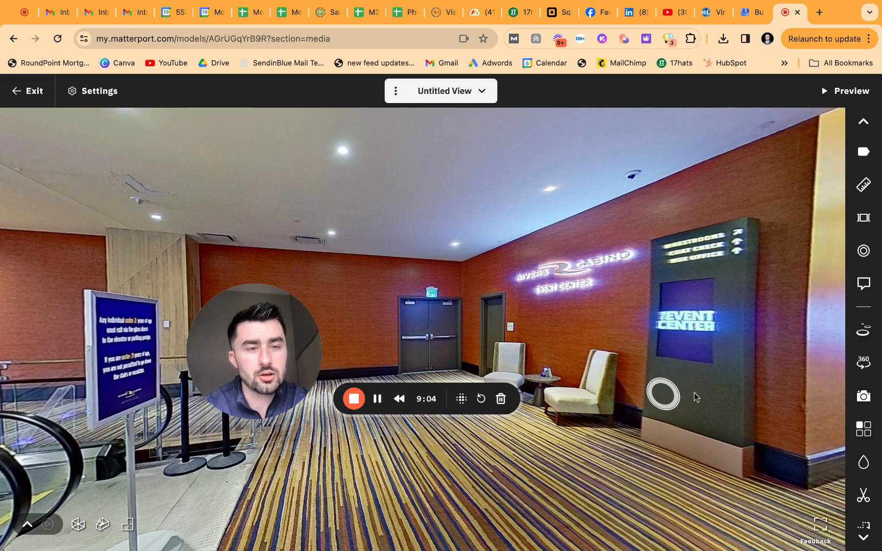
Step: Paint an enlarged-brush blur over the hallway casino sign and apply it to Scan 1
{"action": "left_click", "coordinate": [863, 462]}
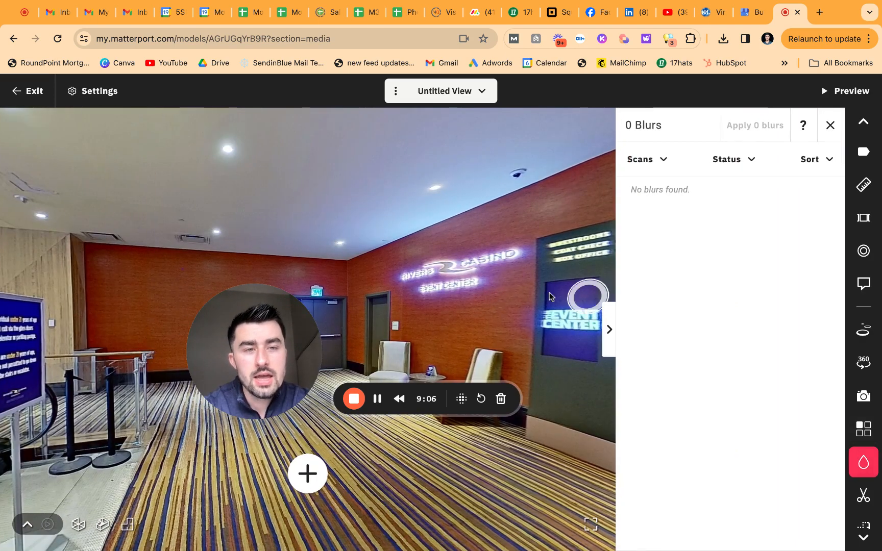
{"action": "left_click", "coordinate": [307, 474]}
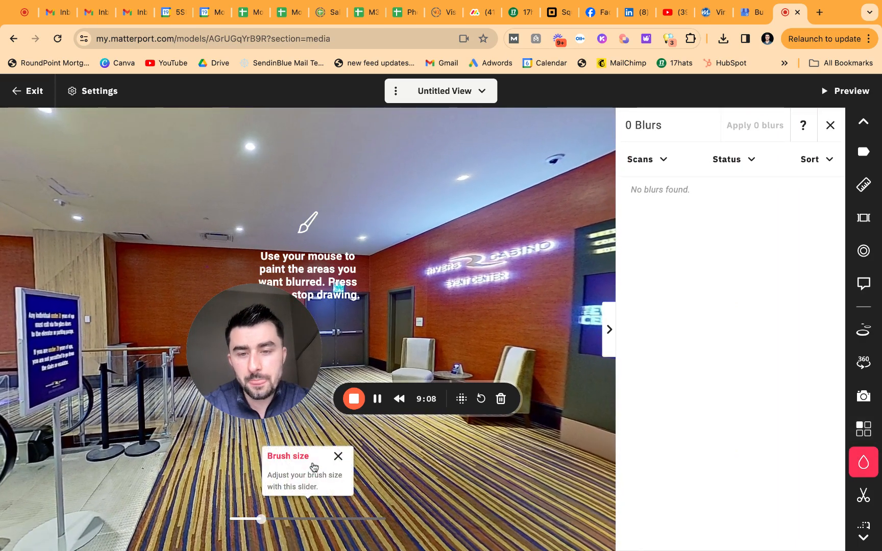
{"action": "left_click_drag", "start_coordinate": [284, 338], "coordinate": [130, 350]}
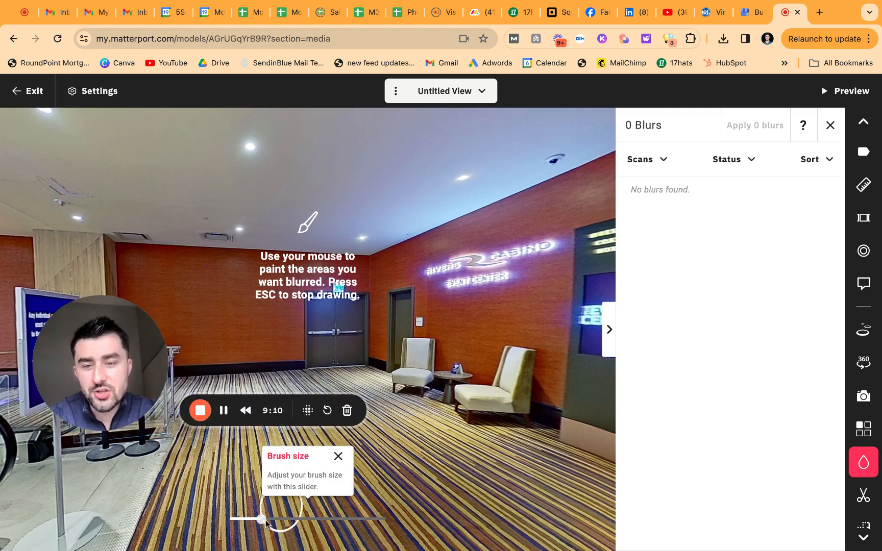
{"action": "left_click_drag", "start_coordinate": [264, 519], "coordinate": [295, 519]}
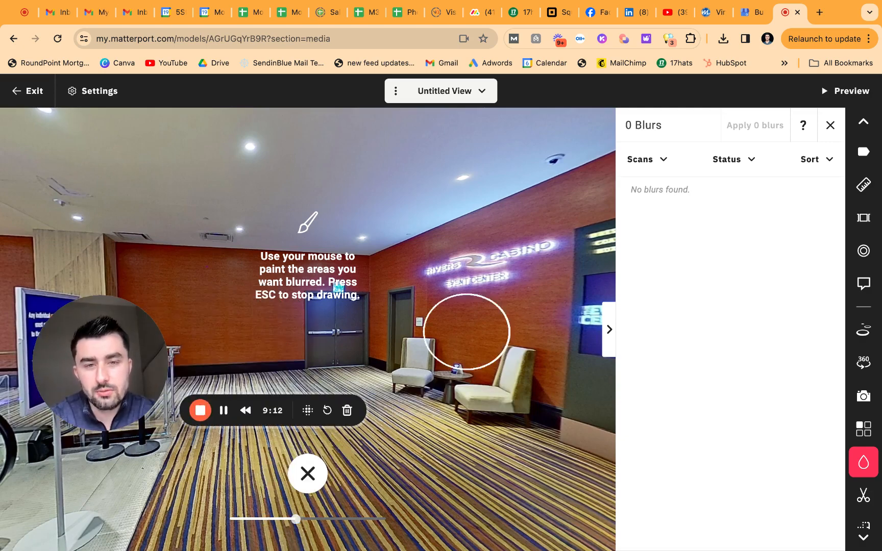
{"action": "left_click_drag", "start_coordinate": [460, 276], "coordinate": [501, 269]}
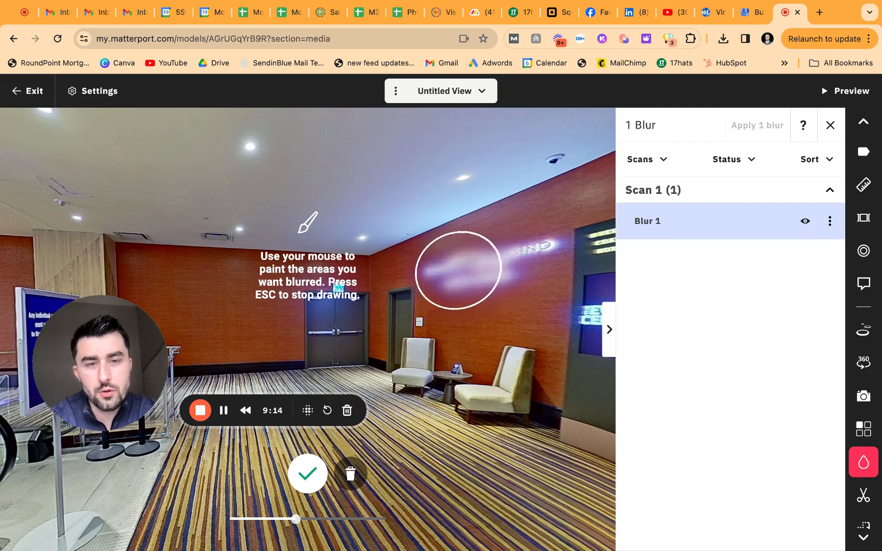
{"action": "mouse_move", "coordinate": [444, 266]}
{"action": "left_mouse_down"}
{"action": "mouse_move", "coordinate": [528, 258]}
{"action": "mouse_move", "coordinate": [437, 265]}
{"action": "mouse_move", "coordinate": [544, 254]}
{"action": "mouse_move", "coordinate": [463, 268]}
{"action": "mouse_move", "coordinate": [475, 282]}
{"action": "mouse_move", "coordinate": [522, 271]}
{"action": "mouse_move", "coordinate": [495, 274]}
{"action": "left_mouse_up"}
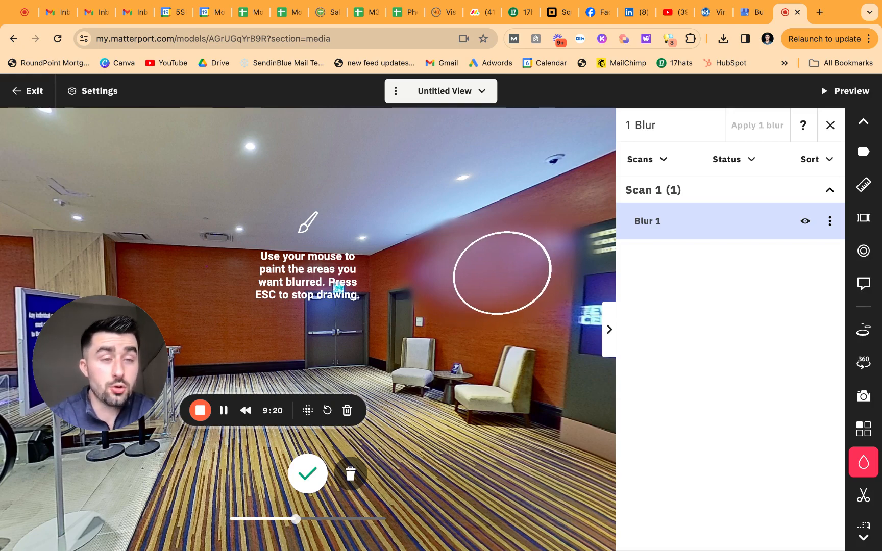
{"action": "left_click", "coordinate": [830, 129]}
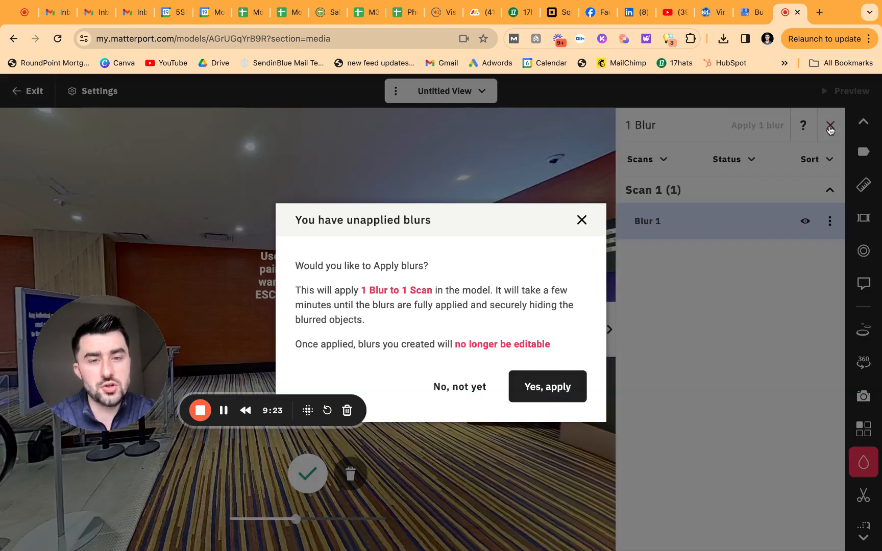
{"action": "left_click", "coordinate": [564, 393]}
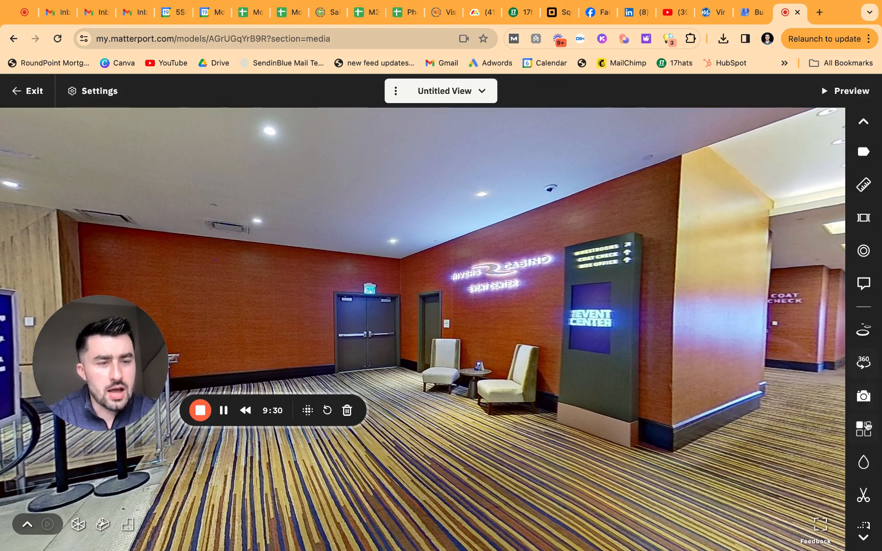
Step: Open the Trim tool over the dollhouse to confirm Floor 1 has no trims (0/10)
{"action": "left_click", "coordinate": [864, 496]}
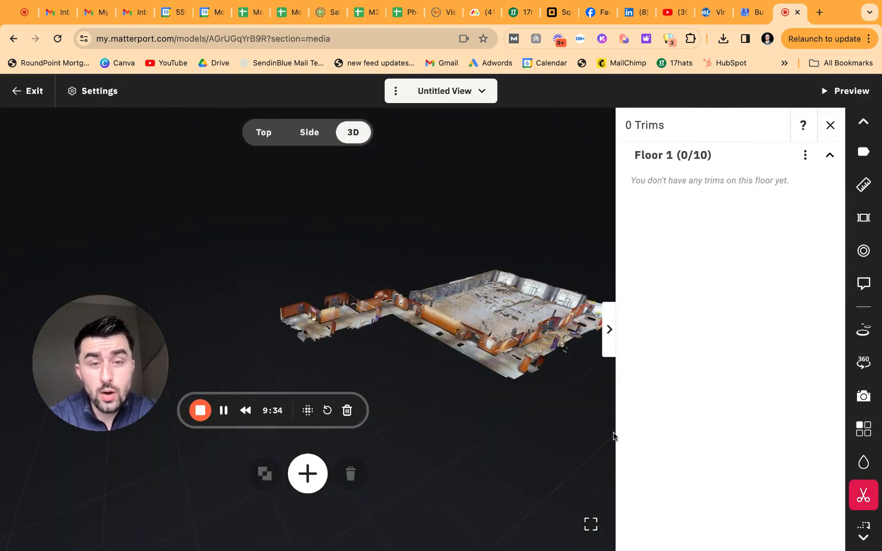
{"action": "scroll", "coordinate": [566, 400], "scroll_direction": "up", "scroll_amount": 2}
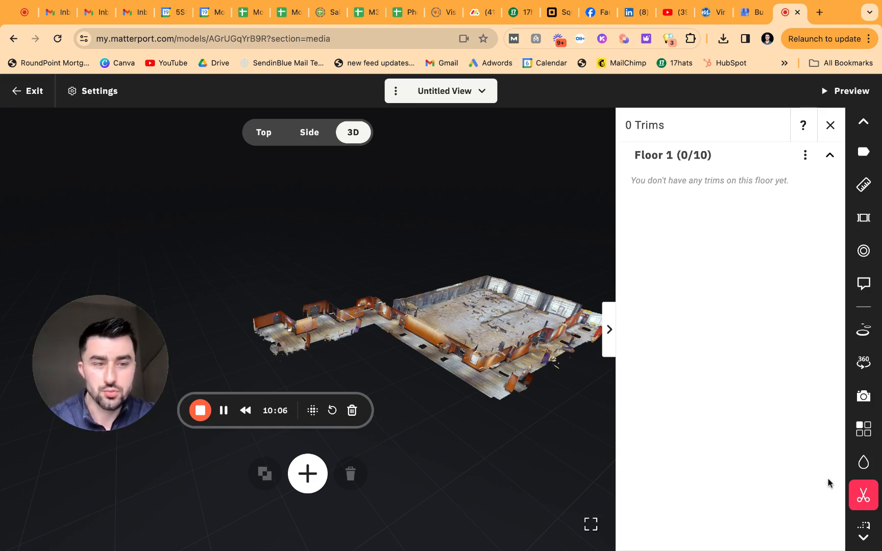
{"action": "scroll", "coordinate": [866, 523], "scroll_direction": "down", "scroll_amount": 1}
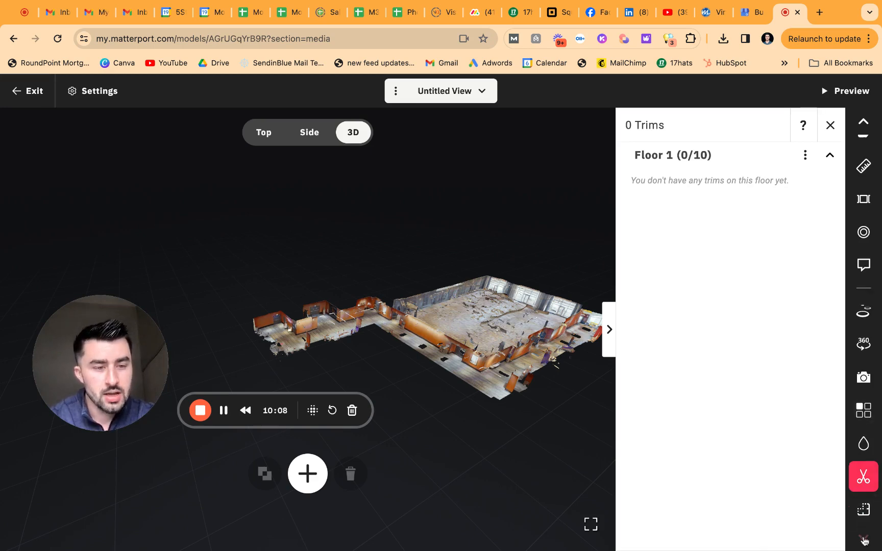
Step: Inspect the Floor 1 rooms in Property Layout, panning the plan, then show the plugins list
{"action": "left_click", "coordinate": [863, 509]}
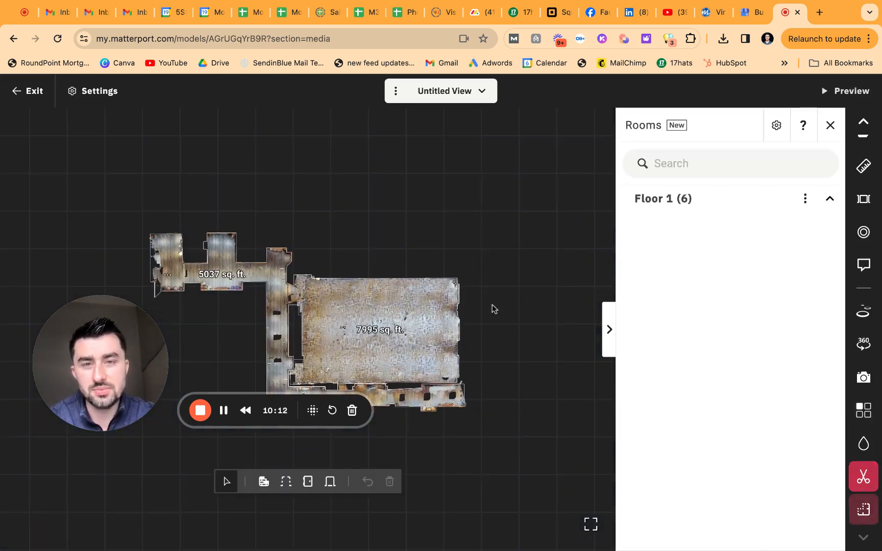
{"action": "left_click", "coordinate": [781, 238]}
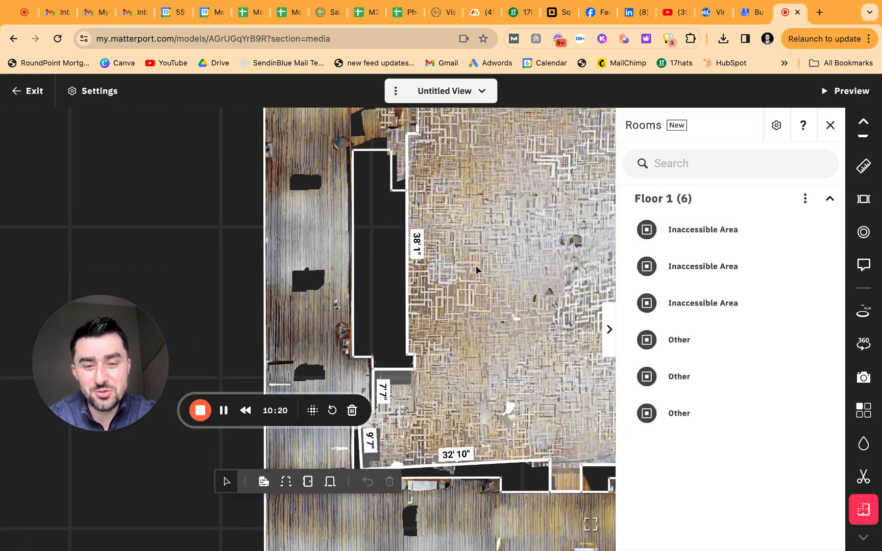
{"action": "left_click_drag", "start_coordinate": [476, 265], "coordinate": [467, 214]}
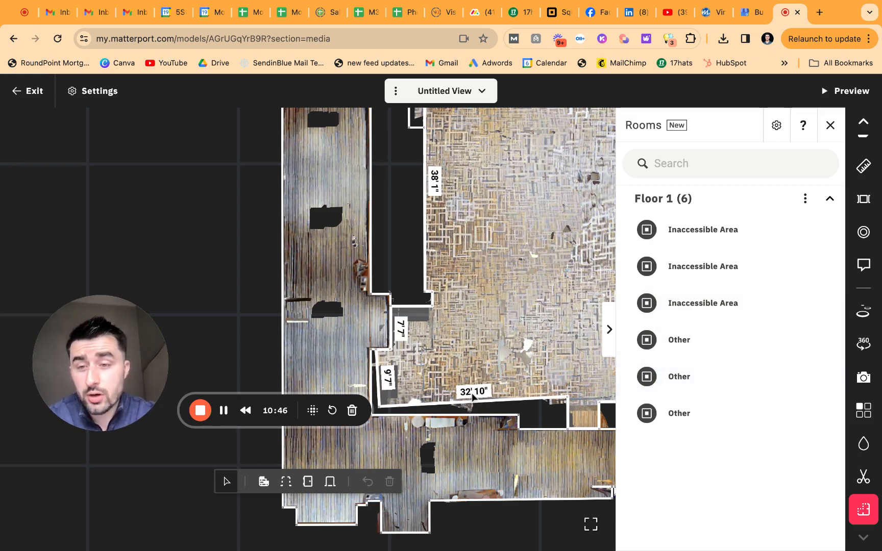
{"action": "left_click", "coordinate": [859, 411]}
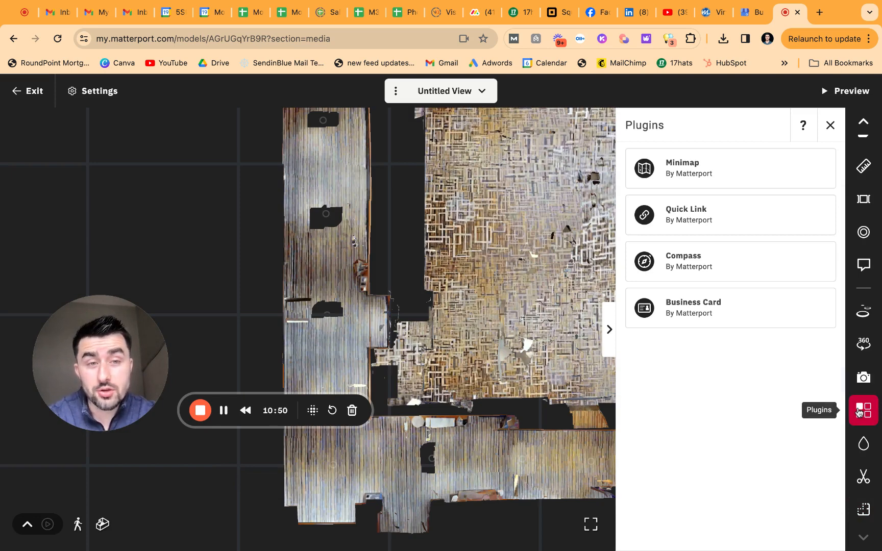
Step: Turn on the Minimap plugin and view it from inside the space
{"action": "left_click", "coordinate": [745, 174]}
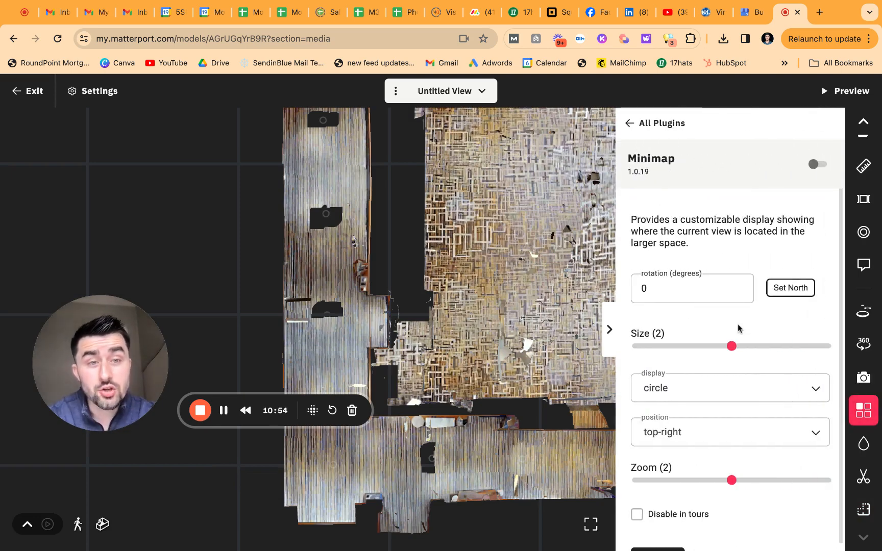
{"action": "scroll", "coordinate": [738, 328], "scroll_direction": "down", "scroll_amount": 2}
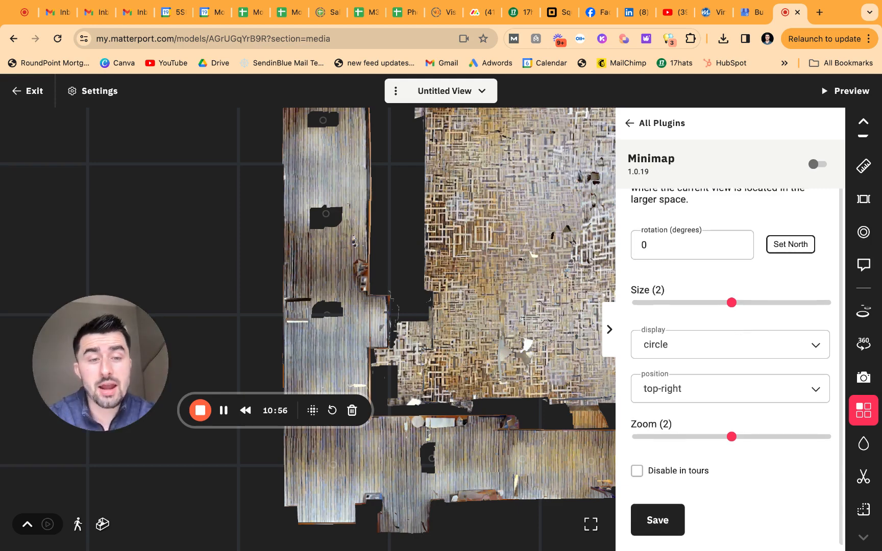
{"action": "scroll", "coordinate": [738, 328], "scroll_direction": "up", "scroll_amount": 2}
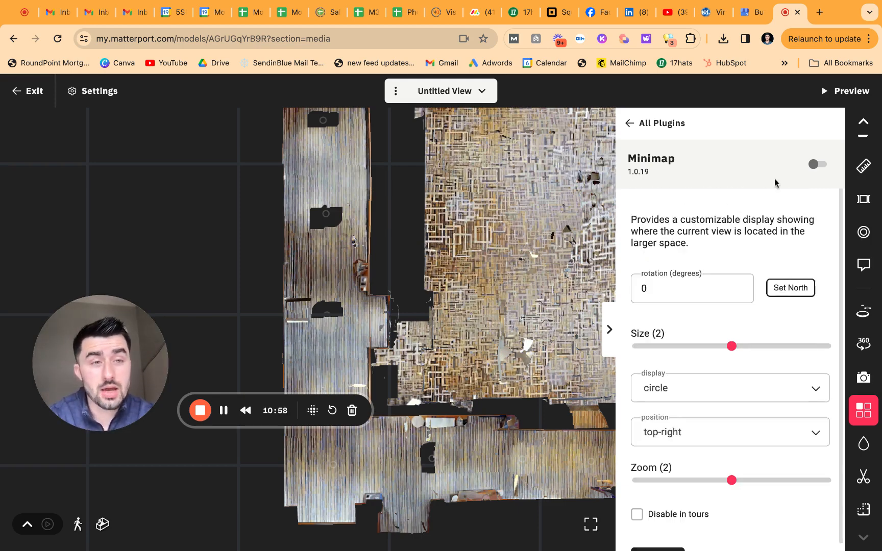
{"action": "left_click", "coordinate": [815, 164]}
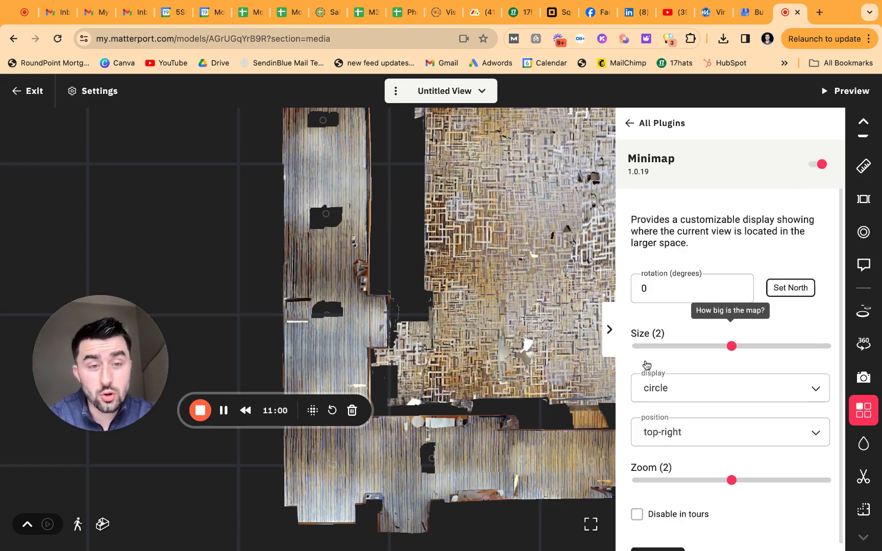
{"action": "left_click", "coordinate": [709, 289]}
{"action": "key", "text": "BackSpace"}
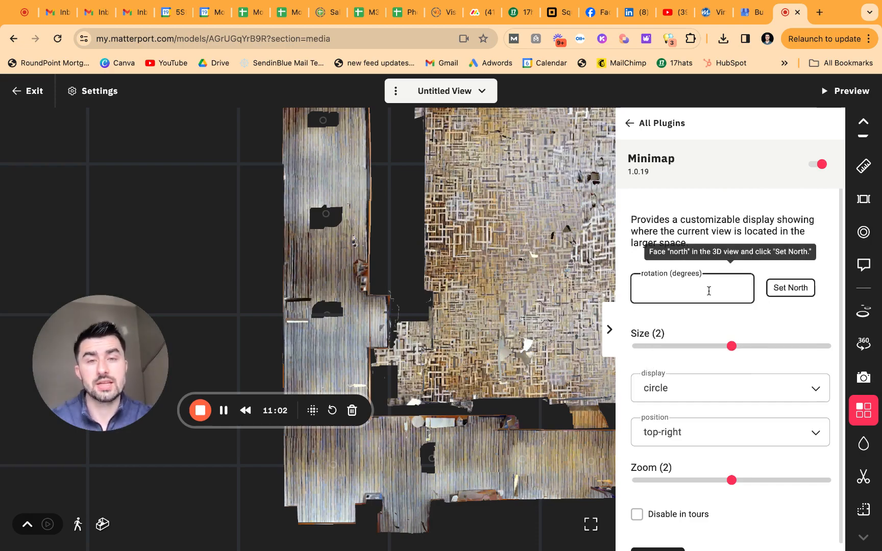
{"action": "left_click", "coordinate": [102, 524]}
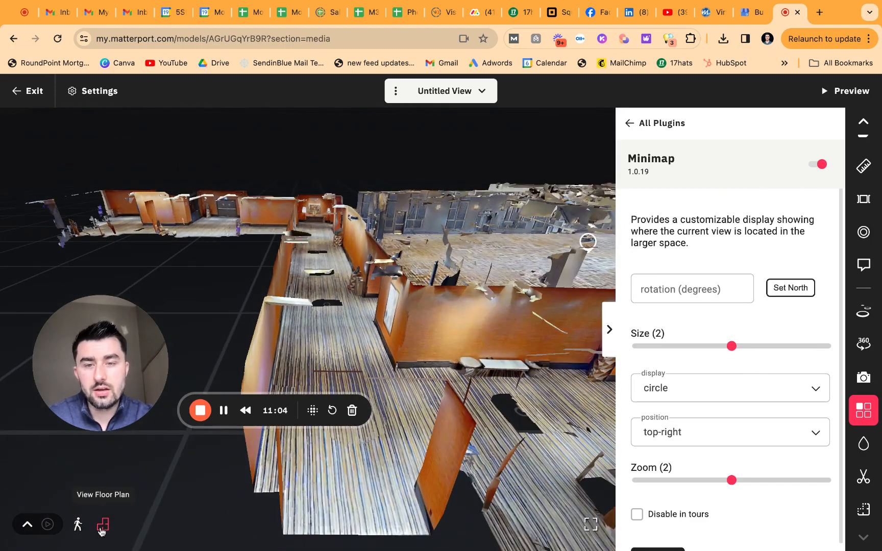
{"action": "left_click", "coordinate": [79, 525]}
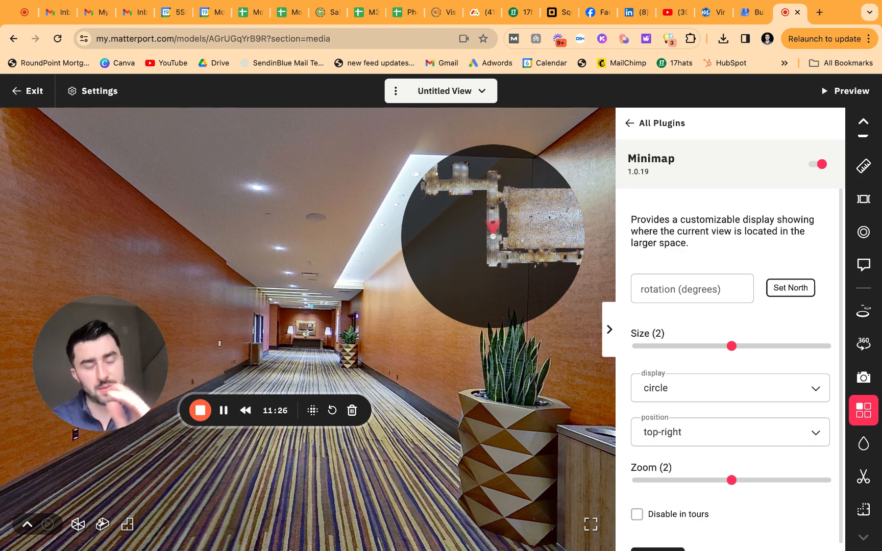
Step: Keep the minimap circular in the top-right at zoom 2, then go back to all plugins
{"action": "scroll", "coordinate": [748, 327], "scroll_direction": "down", "scroll_amount": 2}
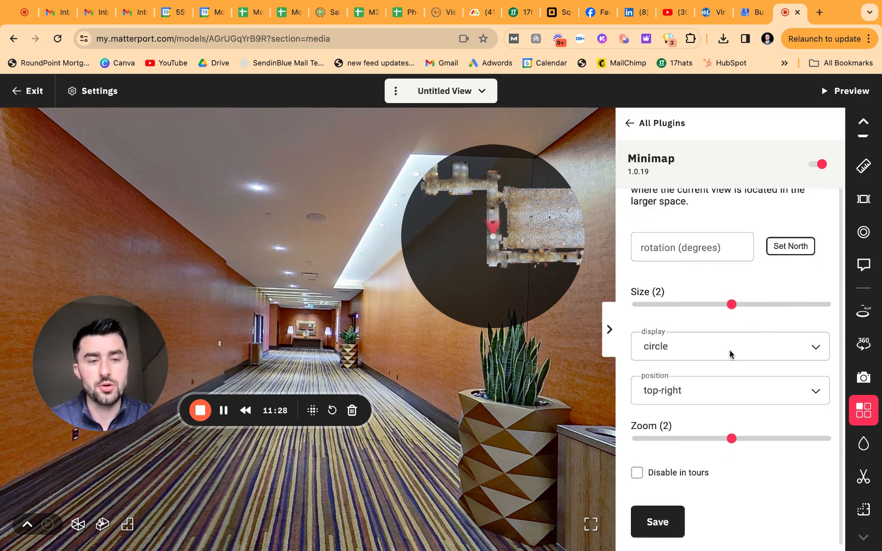
{"action": "left_click", "coordinate": [730, 355]}
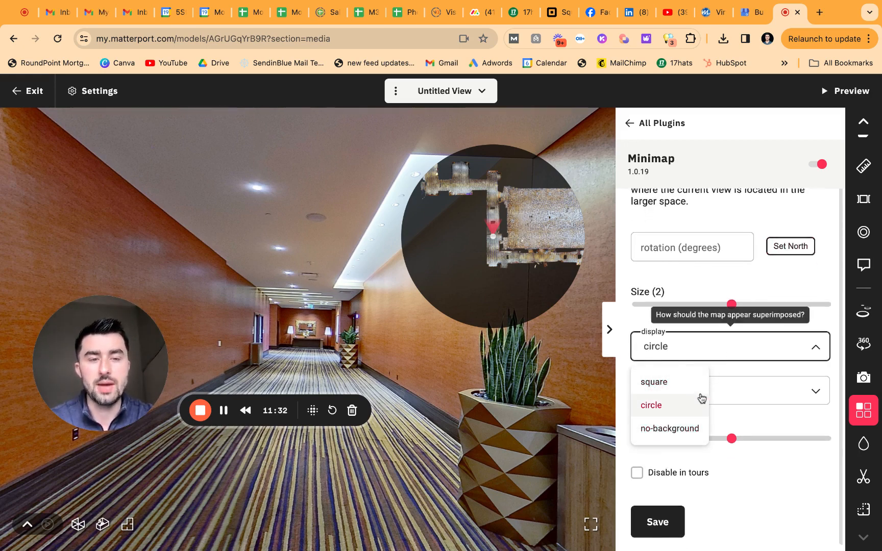
{"action": "left_click", "coordinate": [741, 373]}
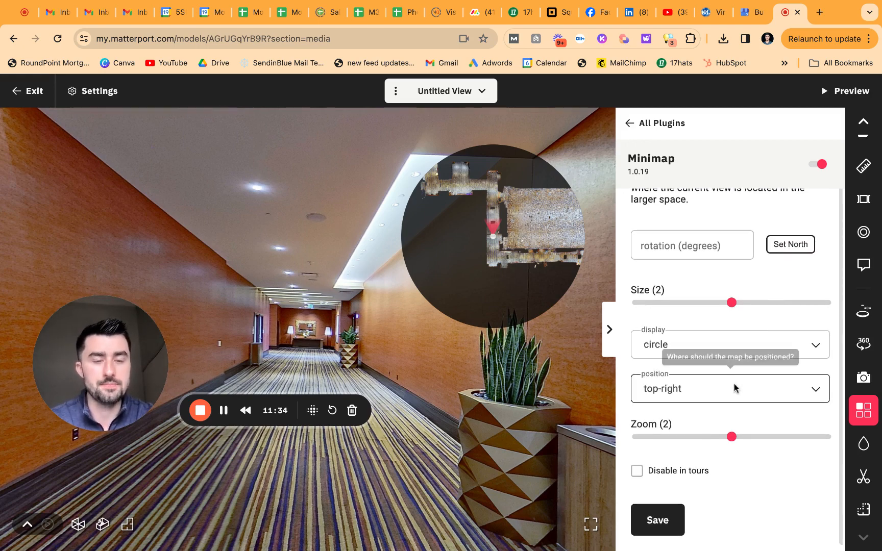
{"action": "left_click", "coordinate": [735, 387]}
{"action": "left_click", "coordinate": [763, 423]}
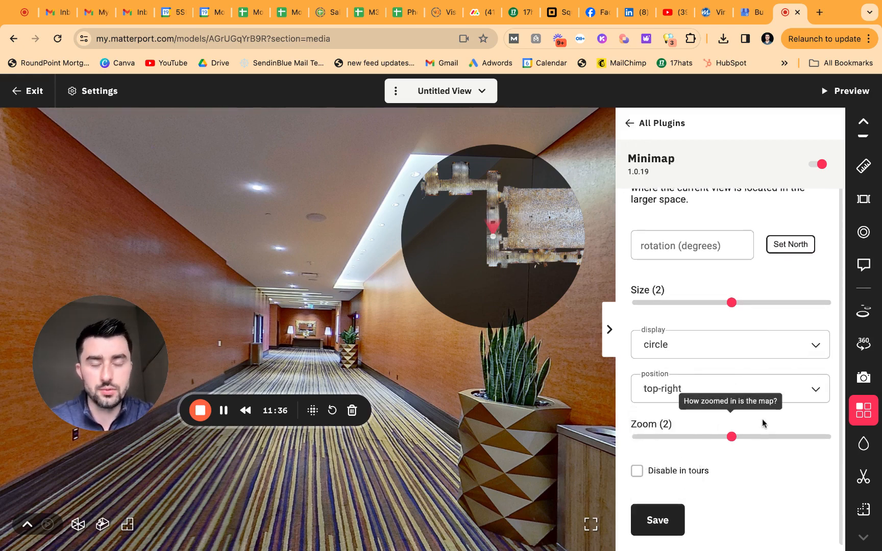
{"action": "left_click", "coordinate": [734, 438]}
{"action": "key", "text": "Left"}
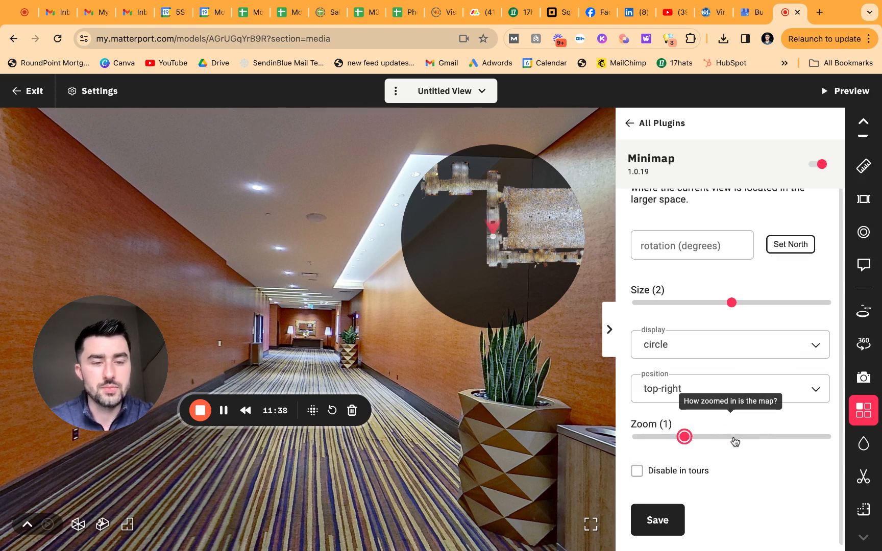
{"action": "key", "text": "Right"}
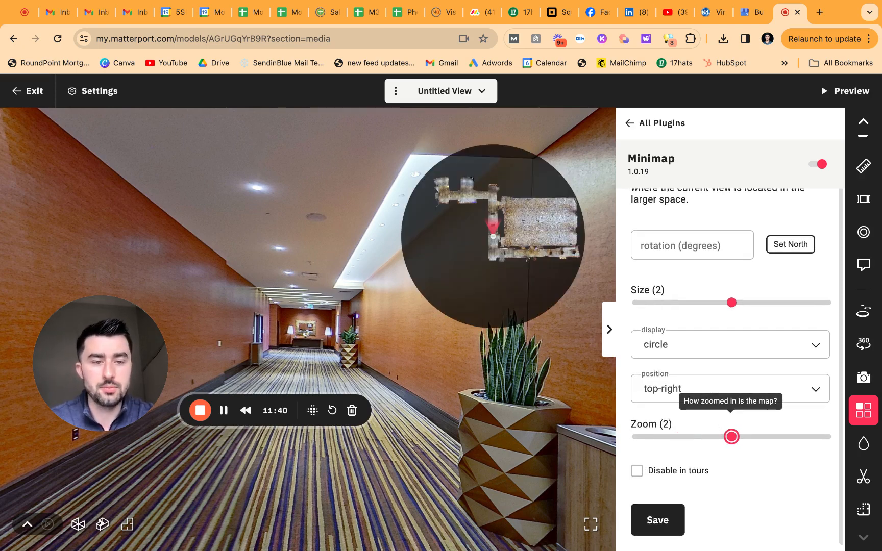
{"action": "left_click", "coordinate": [777, 419]}
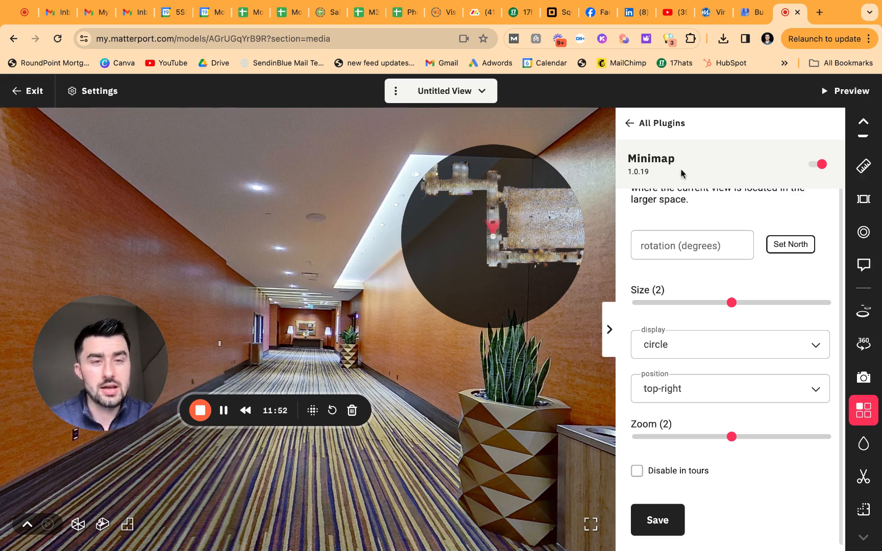
{"action": "left_click", "coordinate": [630, 124]}
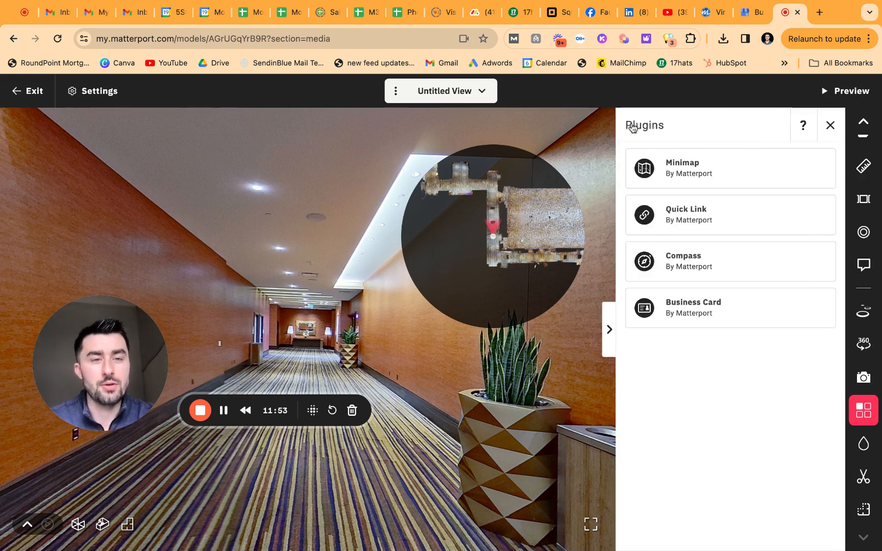
Step: Turn on the Quick Link plugin and return to the plugin list
{"action": "left_click", "coordinate": [735, 218]}
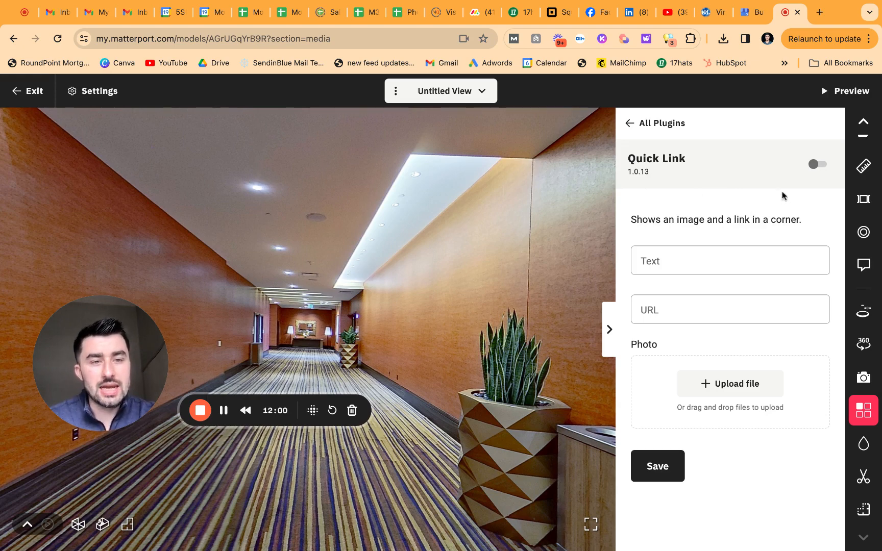
{"action": "left_click", "coordinate": [815, 164]}
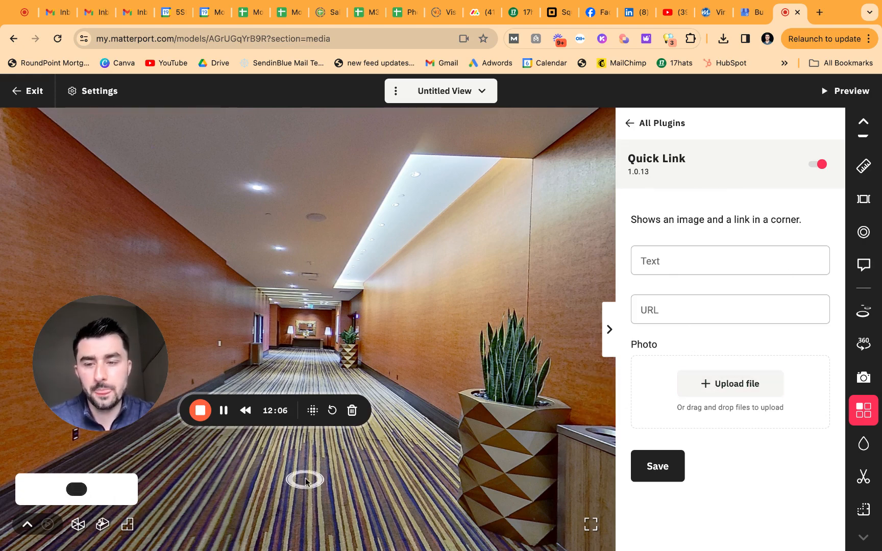
{"action": "left_click", "coordinate": [632, 125]}
Step: Turn on the Compass plugin and check its heading while turning the hallway view
{"action": "left_click", "coordinate": [748, 269]}
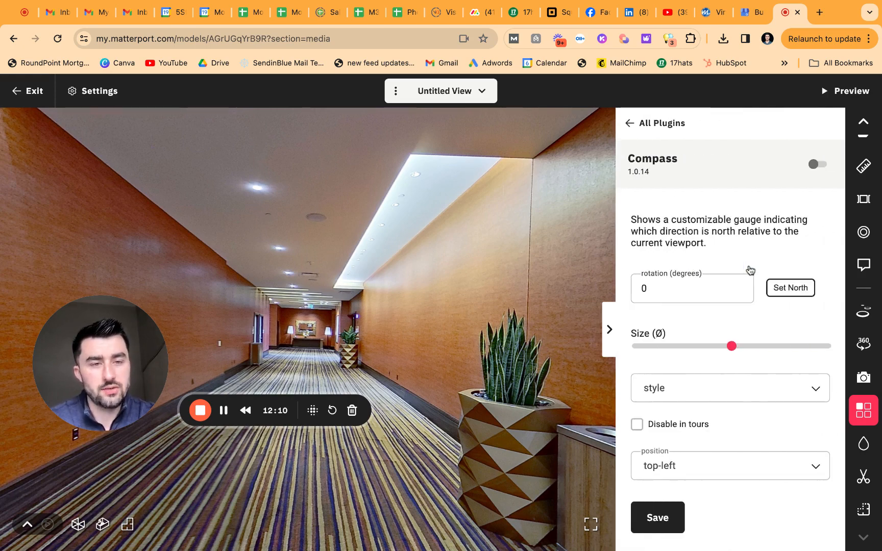
{"action": "left_click", "coordinate": [816, 166]}
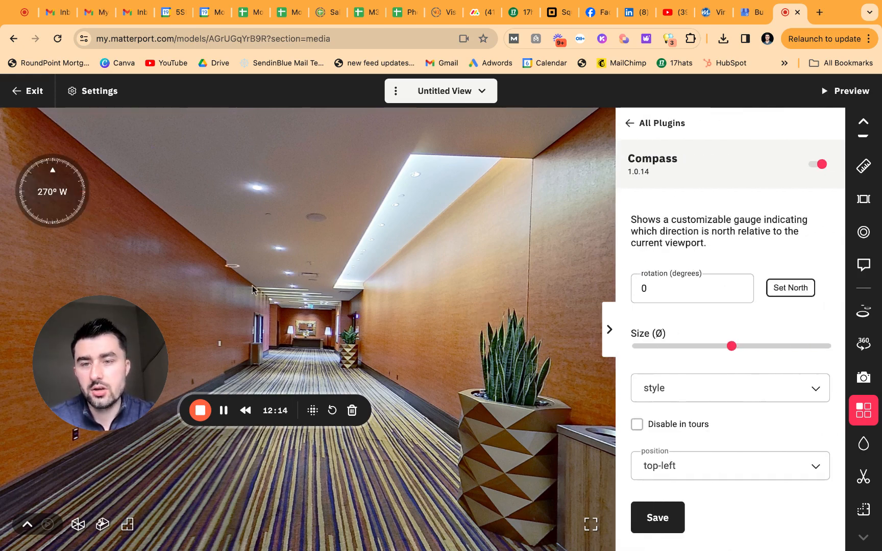
{"action": "key", "text": "Left"}
{"action": "left_click_drag", "start_coordinate": [387, 291], "coordinate": [538, 283]}
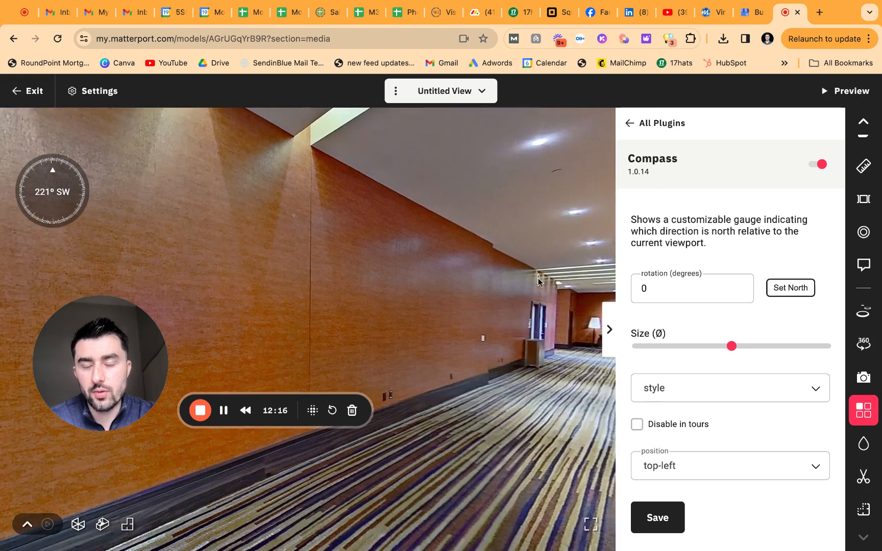
{"action": "key", "text": "Right"}
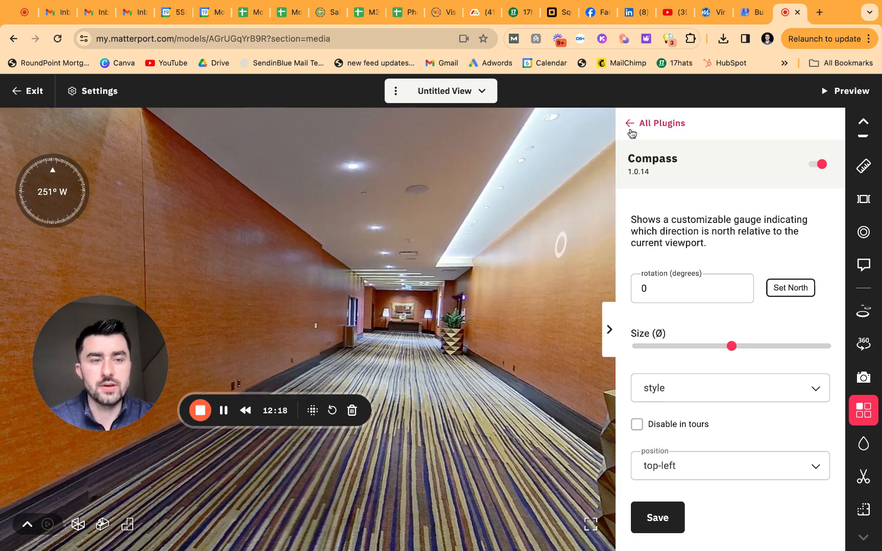
{"action": "left_click", "coordinate": [630, 130]}
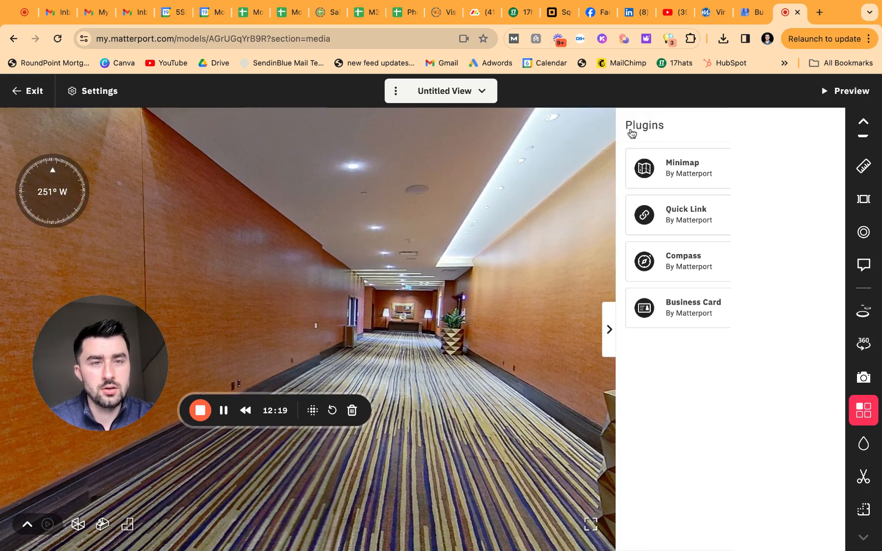
Step: Turn on the Business Card plugin and autofill its company, name, phone and email fields
{"action": "left_click", "coordinate": [746, 316]}
{"action": "scroll", "coordinate": [735, 275], "scroll_direction": "down", "scroll_amount": 3}
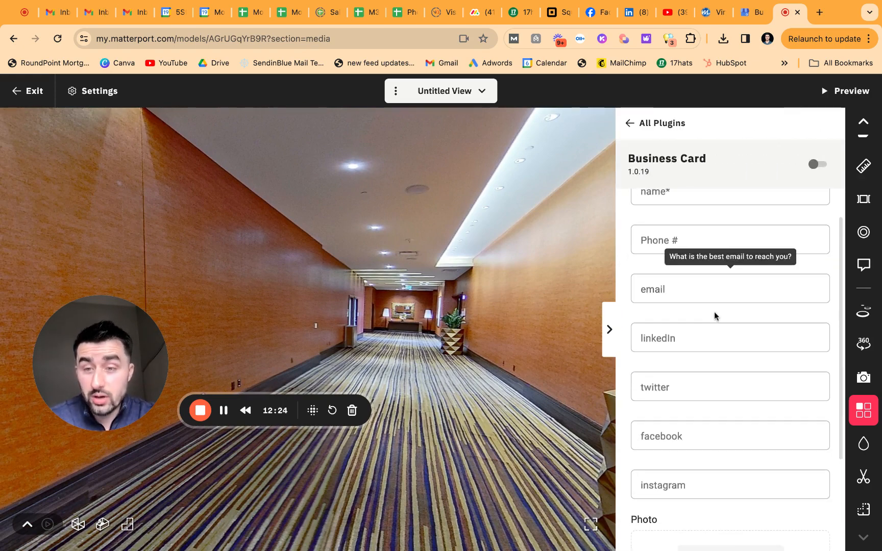
{"action": "scroll", "coordinate": [714, 315], "scroll_direction": "up", "scroll_amount": 3}
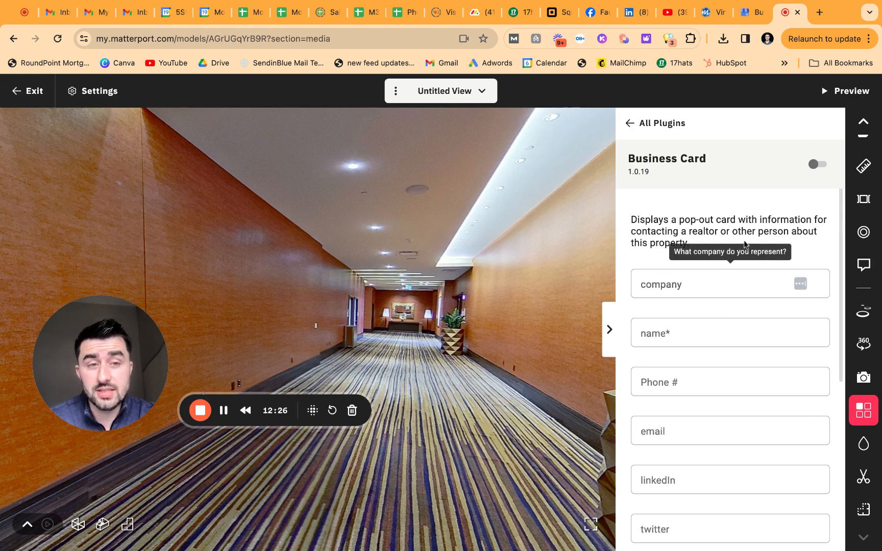
{"action": "left_click", "coordinate": [813, 165]}
{"action": "left_click", "coordinate": [682, 279]}
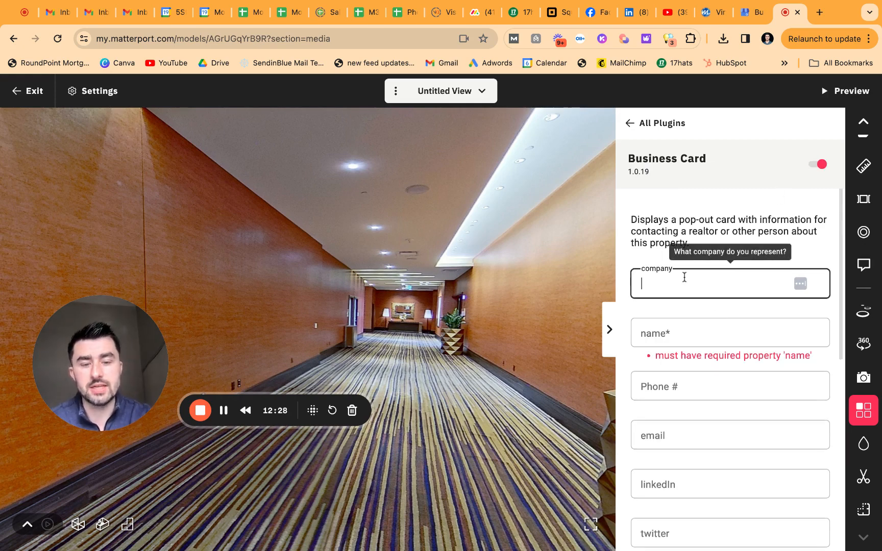
{"action": "left_click", "coordinate": [720, 310]}
{"action": "scroll", "coordinate": [741, 328], "scroll_direction": "down", "scroll_amount": 3}
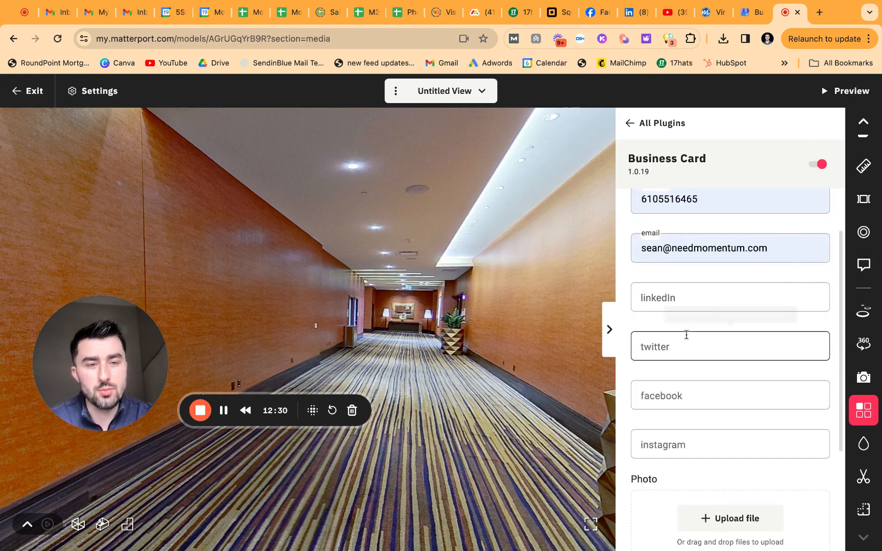
{"action": "scroll", "coordinate": [687, 332], "scroll_direction": "down", "scroll_amount": 1}
{"action": "scroll", "coordinate": [691, 327], "scroll_direction": "down", "scroll_amount": 3}
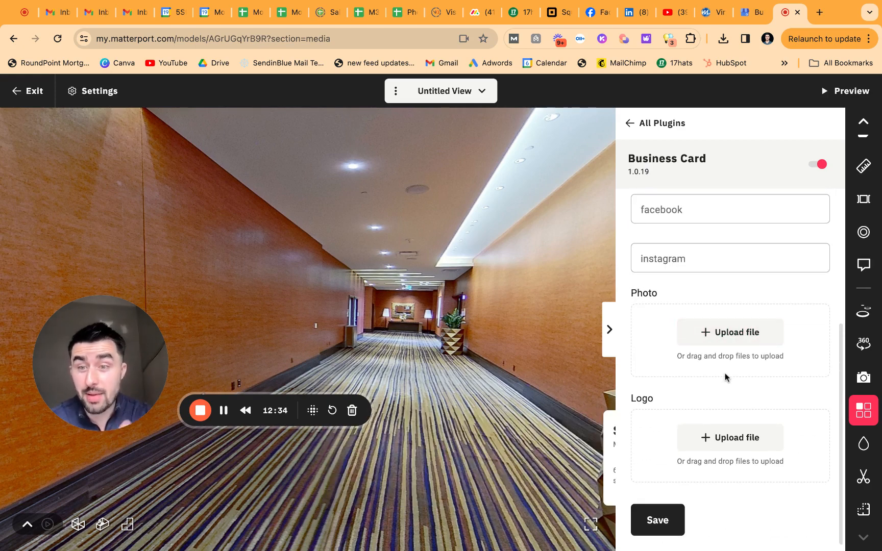
{"action": "mouse_move", "coordinate": [609, 454]}
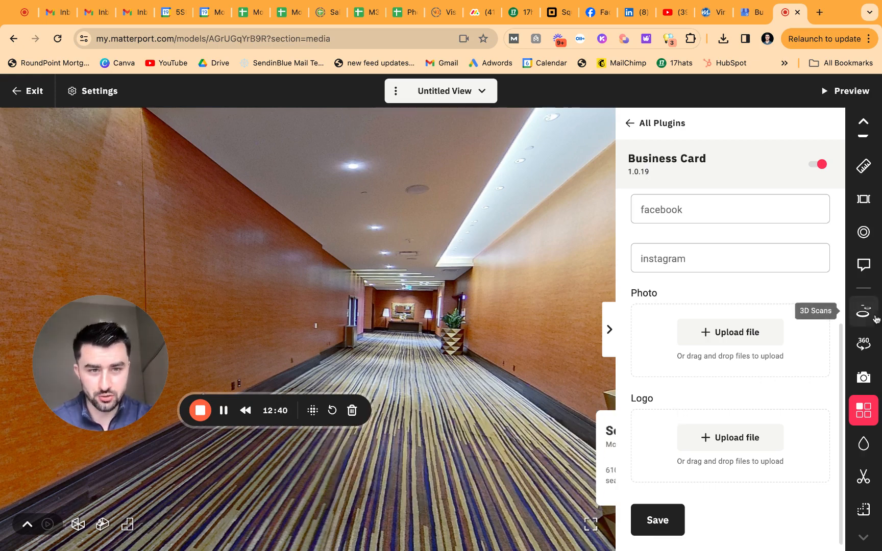
{"action": "scroll", "coordinate": [758, 346], "scroll_direction": "up", "scroll_amount": 5}
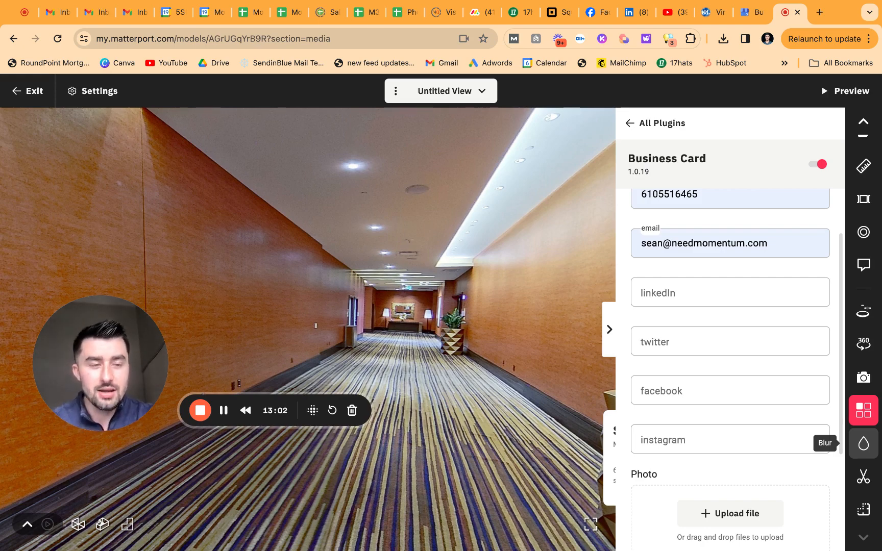
{"action": "scroll", "coordinate": [856, 347], "scroll_direction": "up", "scroll_amount": 3}
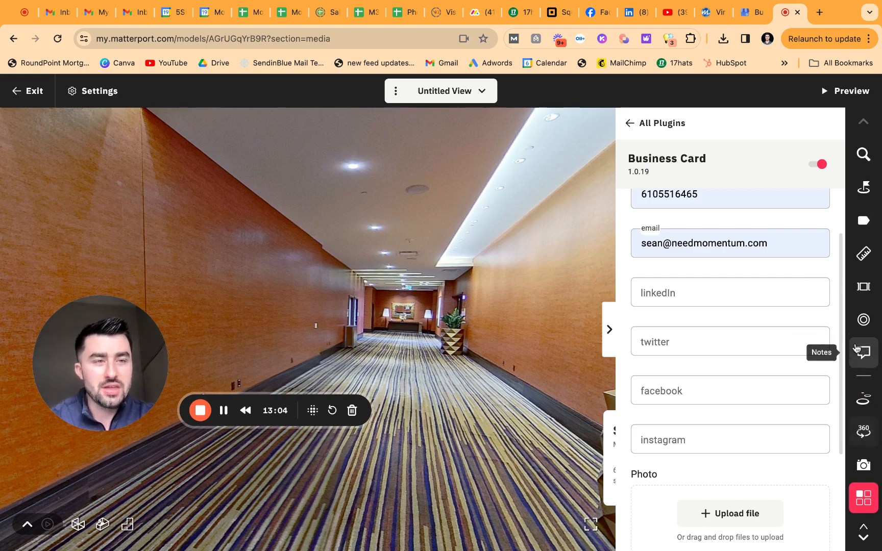